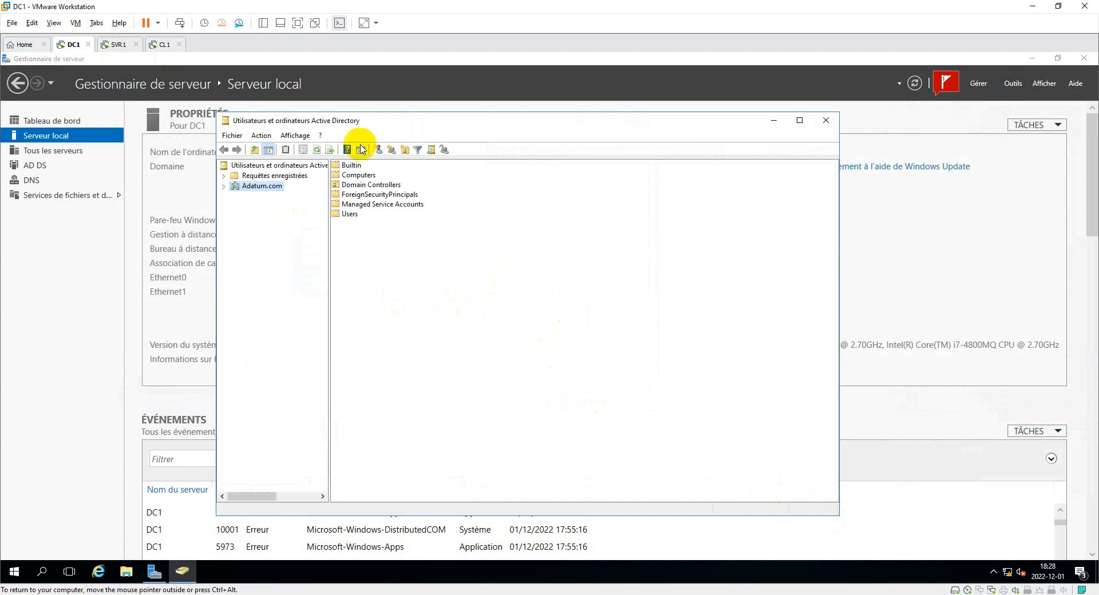
- Look over the SVR1 and CL1 virtual machines and return to the DC1 domain controller
left_click(106, 45)
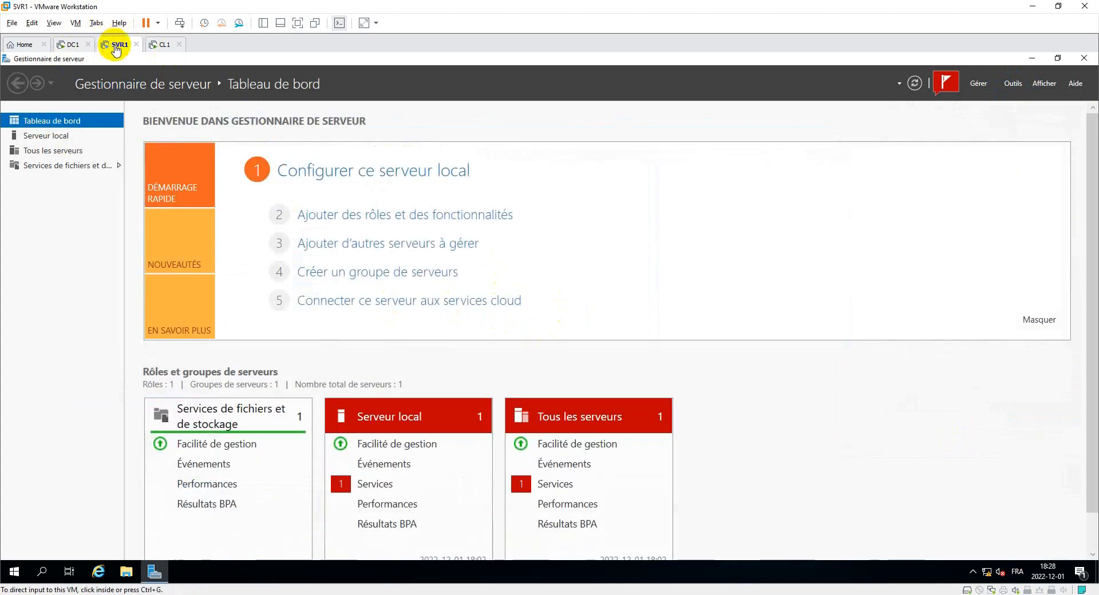
left_click(164, 44)
left_click(128, 50)
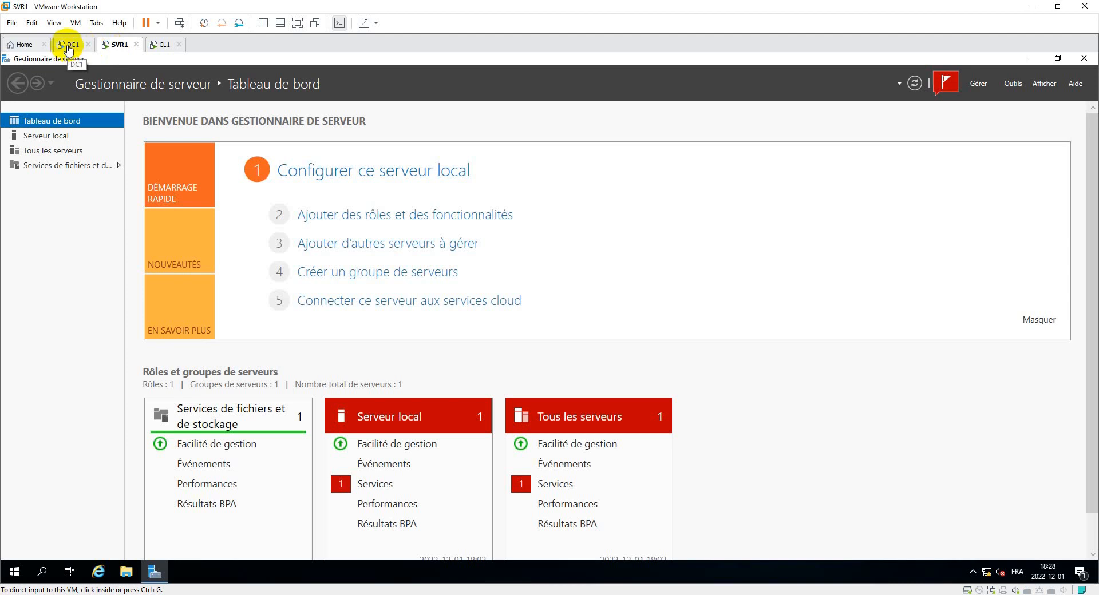
left_click(68, 45)
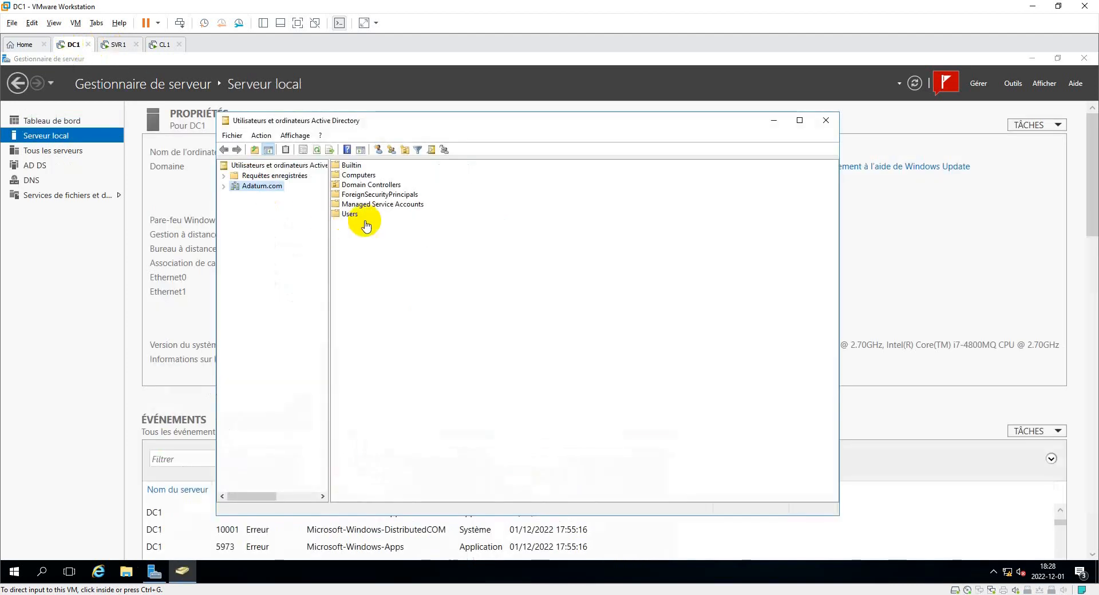
- Create an organizational unit named OU_Block_WPAD directly under the Adatum.com domain and select it
left_click(227, 190)
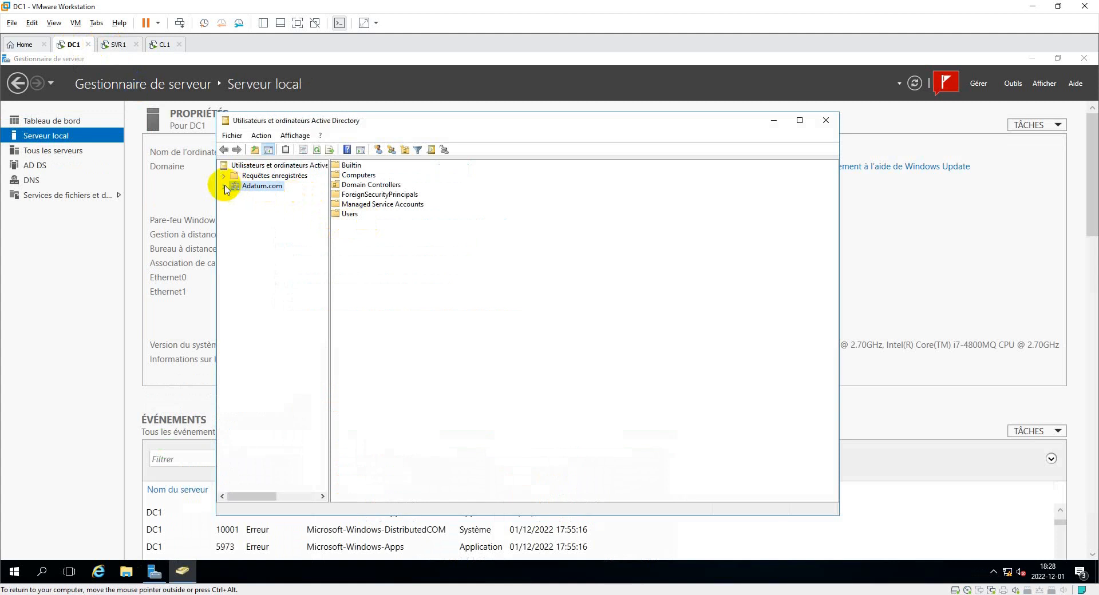
left_click(223, 186)
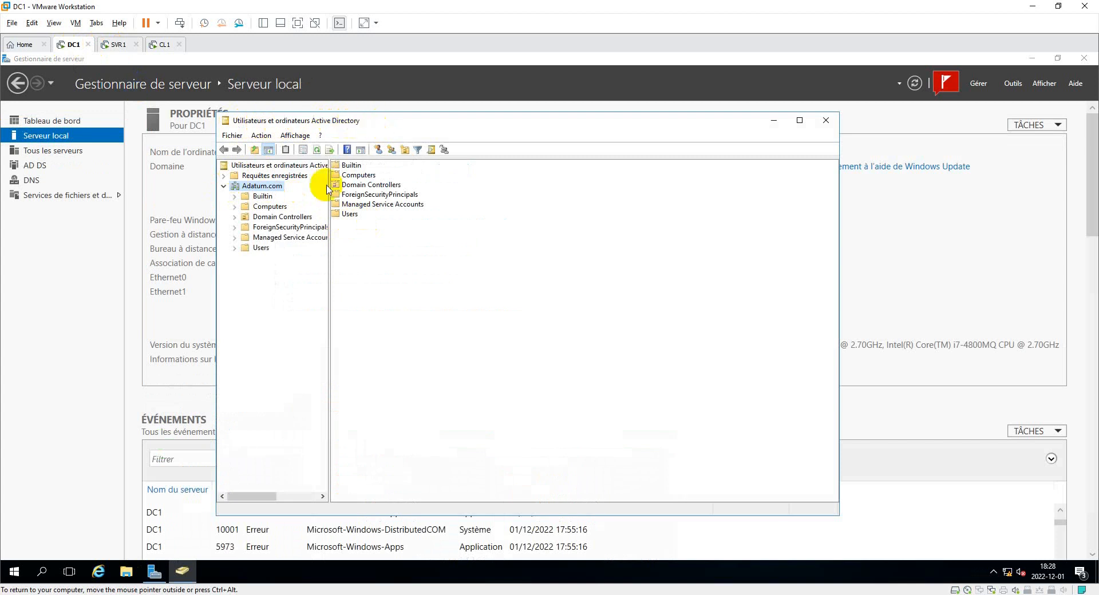
right_click(267, 188)
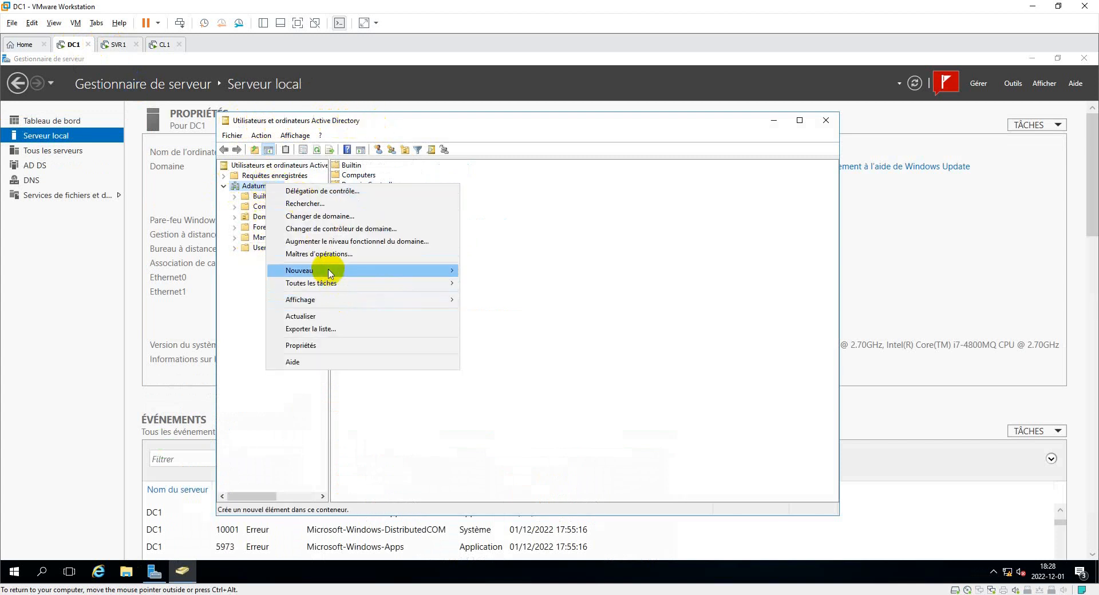
mouse_move(330, 273)
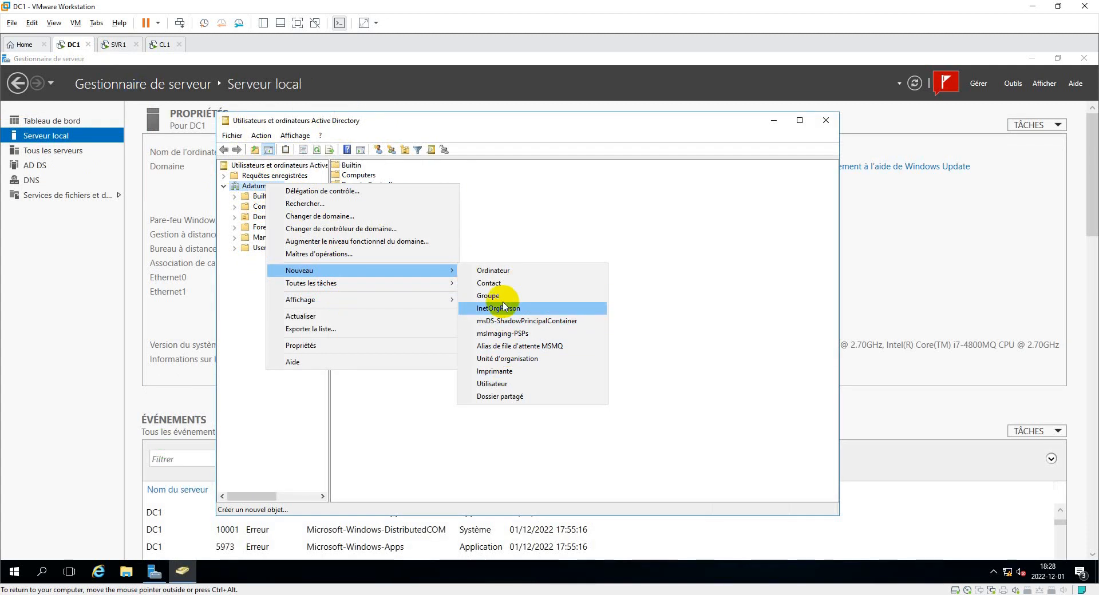
left_click(511, 359)
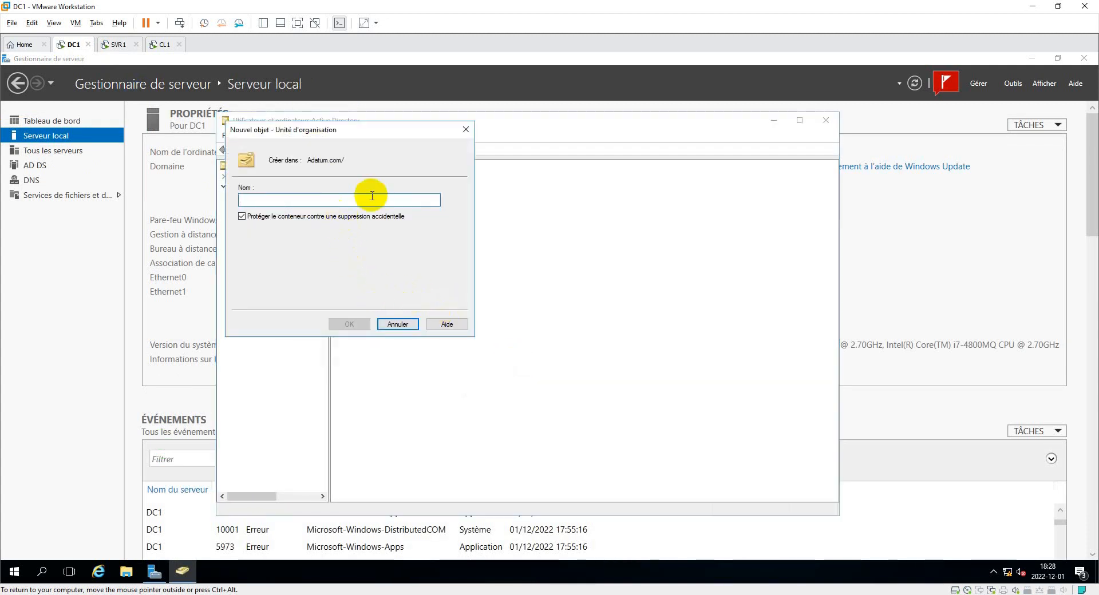
type("OU_Block_WPAD")
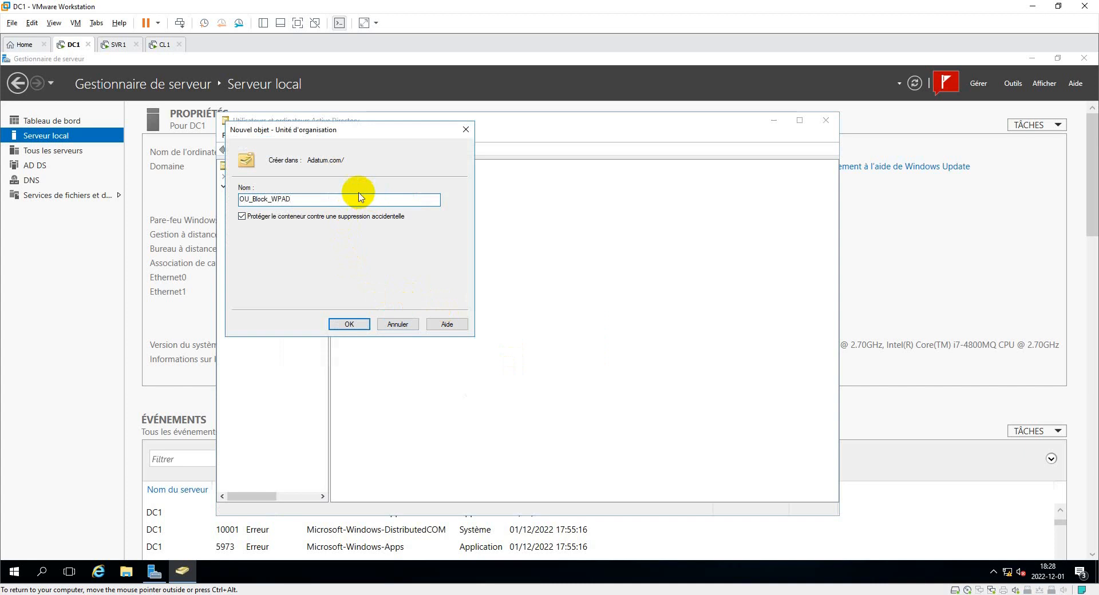
left_click(366, 325)
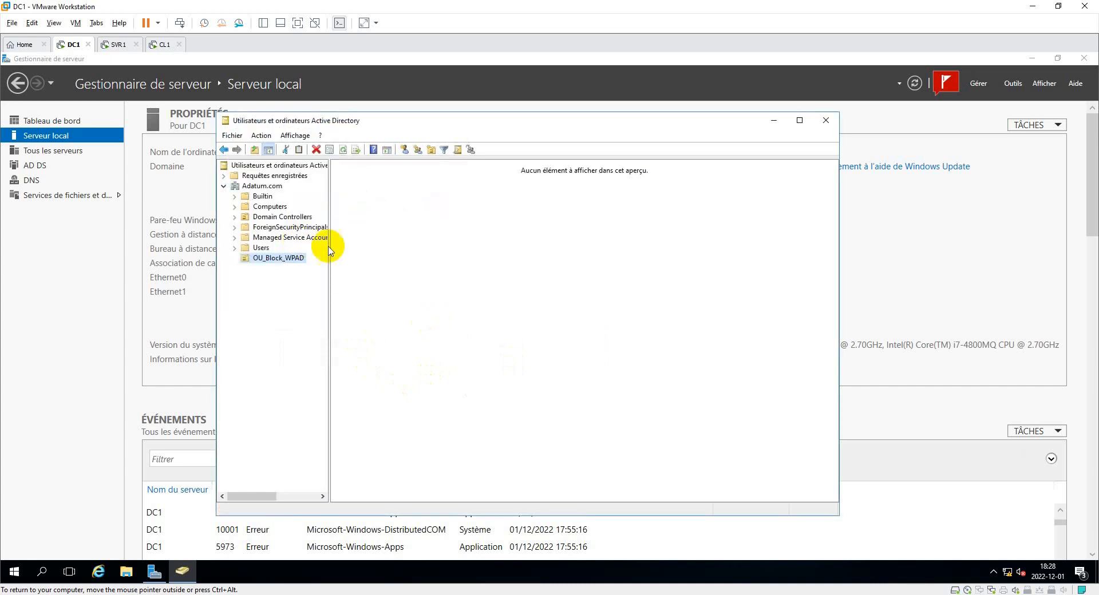
left_click(280, 258)
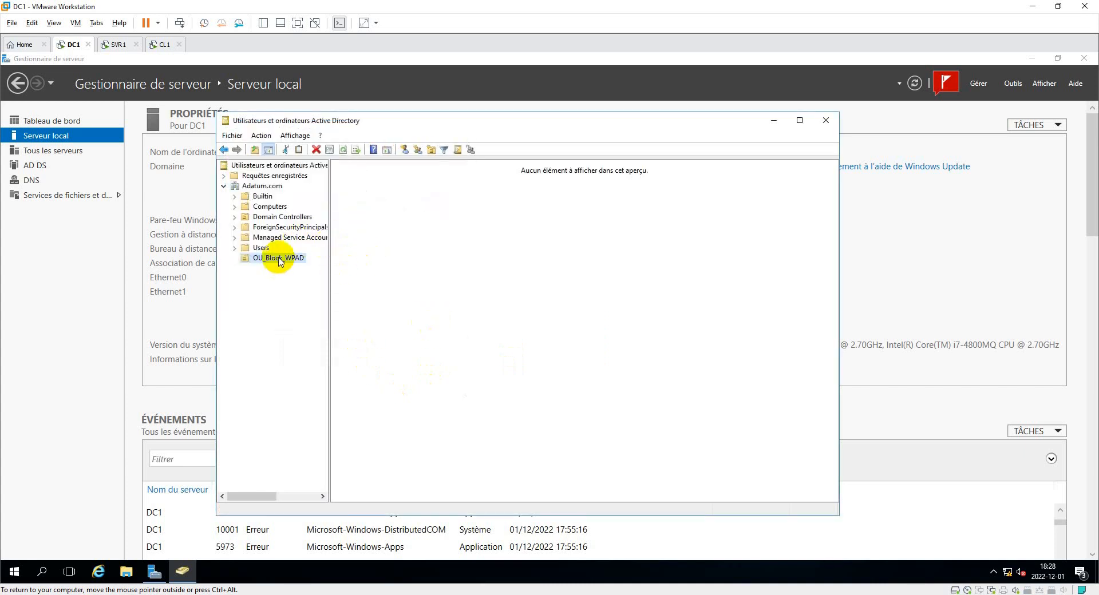
- Move the computers CL1 and SVR1 from the Computers container into OU_Block_WPAD and check that unit's contents
left_click(263, 197)
left_click(263, 207)
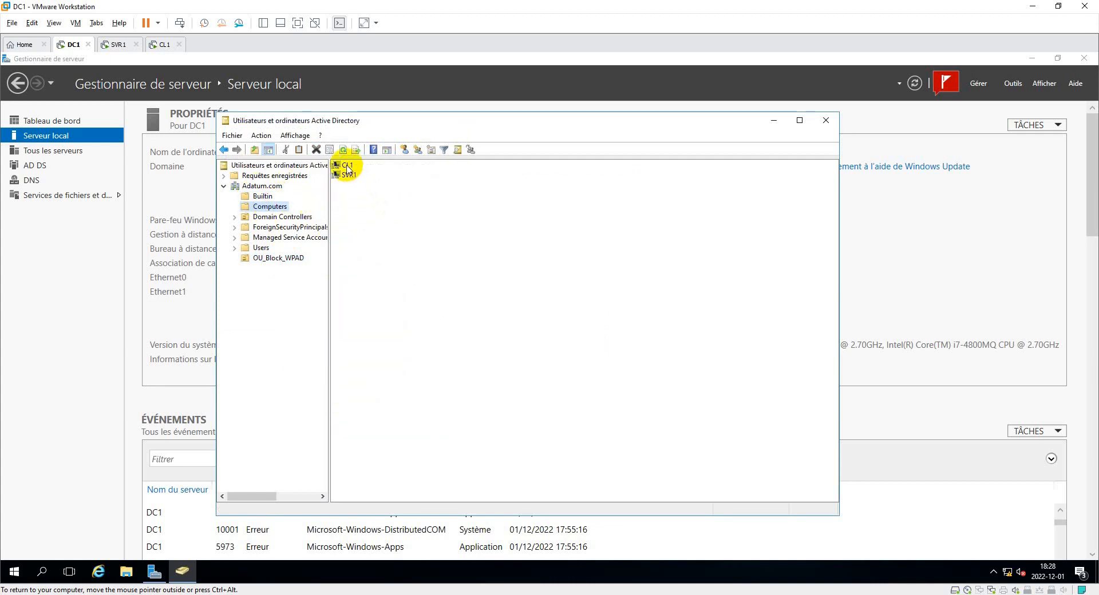
left_click(346, 166)
left_click(348, 176)
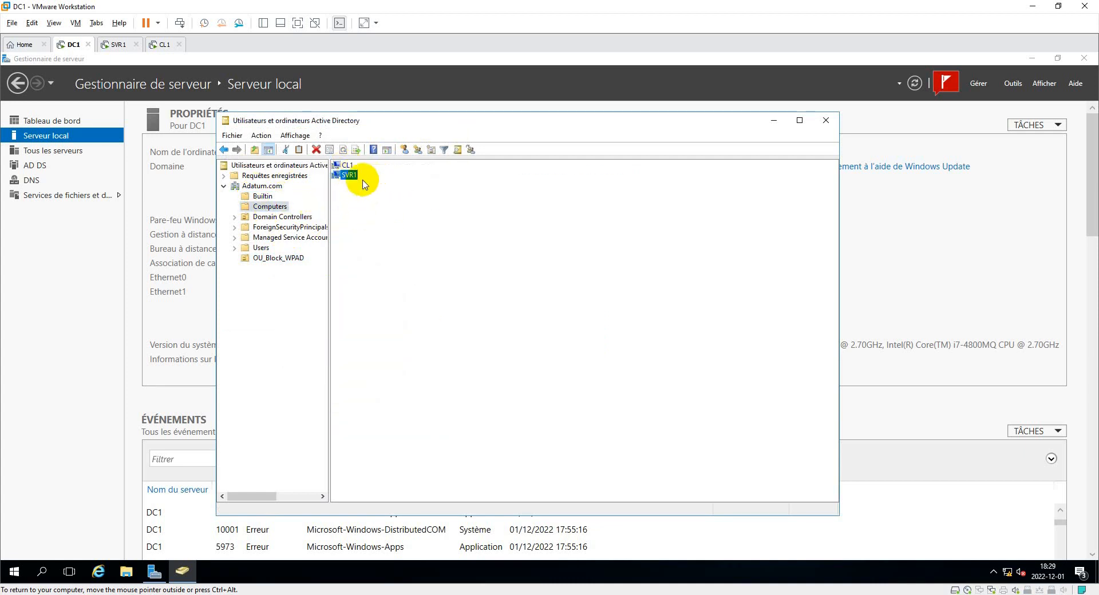
left_click(343, 166, "ctrl")
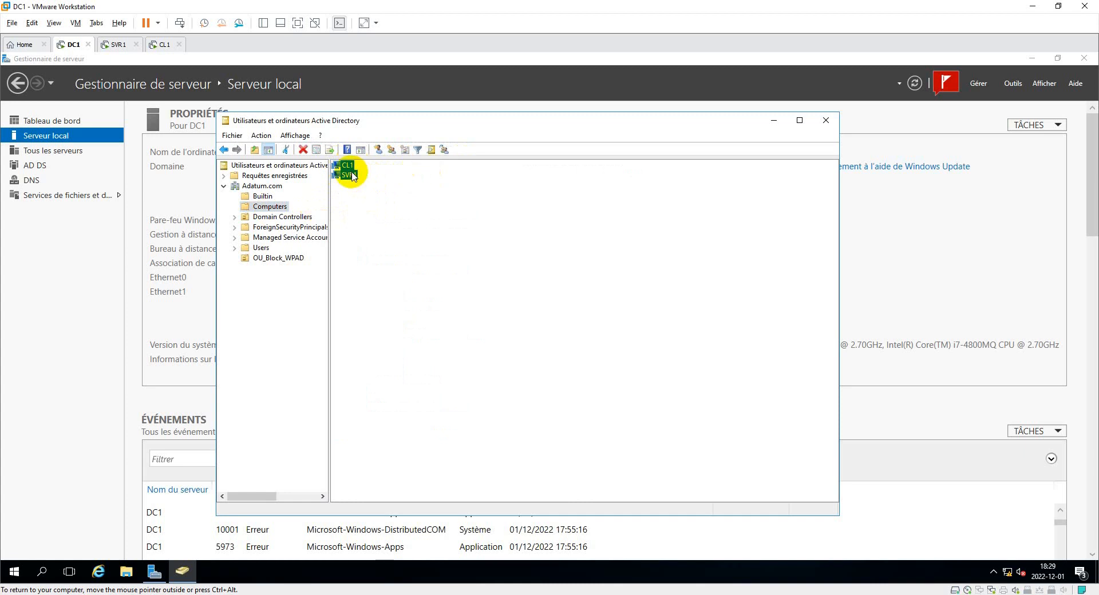
right_click(351, 175)
left_click(385, 215)
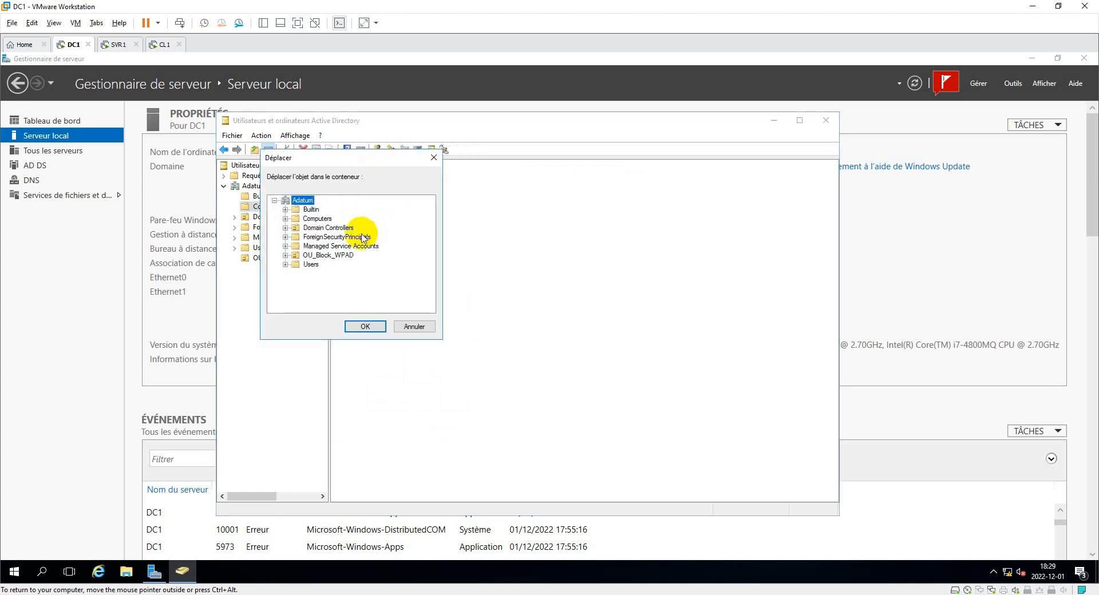
left_click(323, 256)
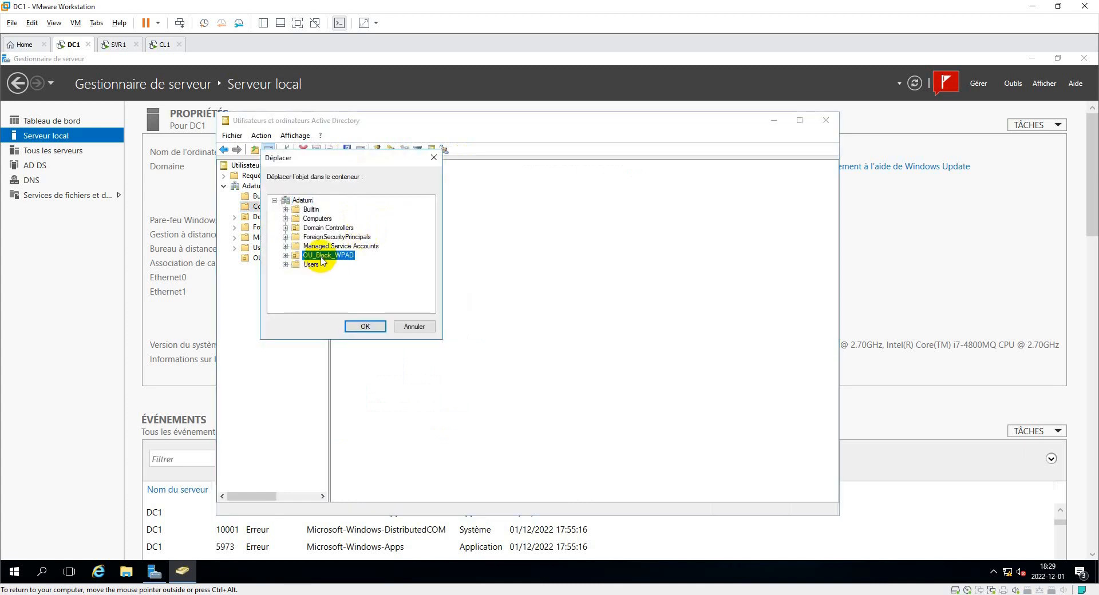
left_click(361, 325)
left_click(283, 258)
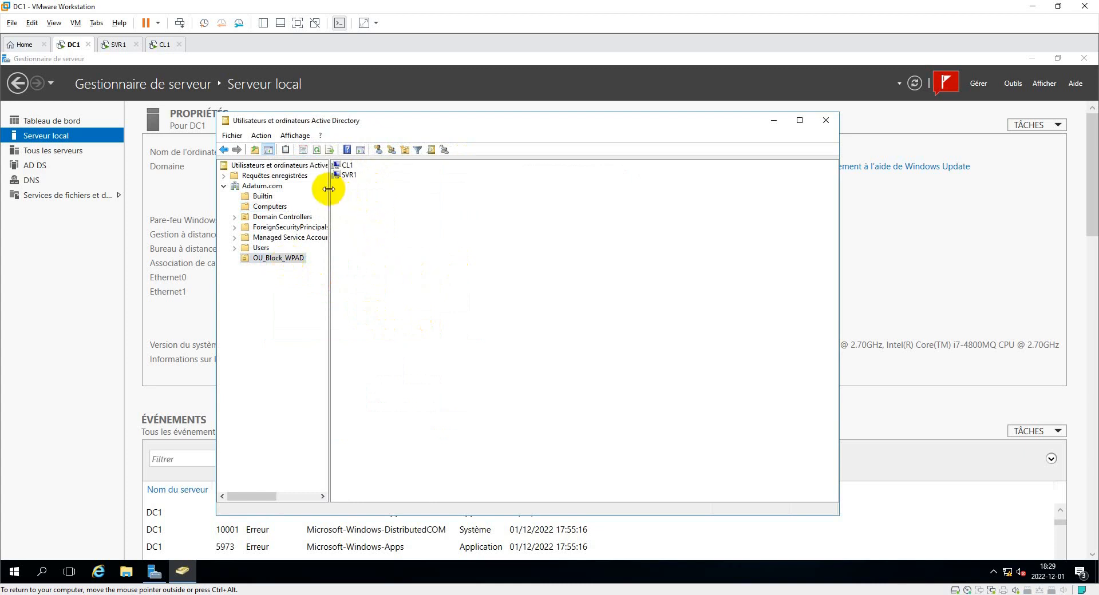
left_click_drag(329, 189, 348, 182)
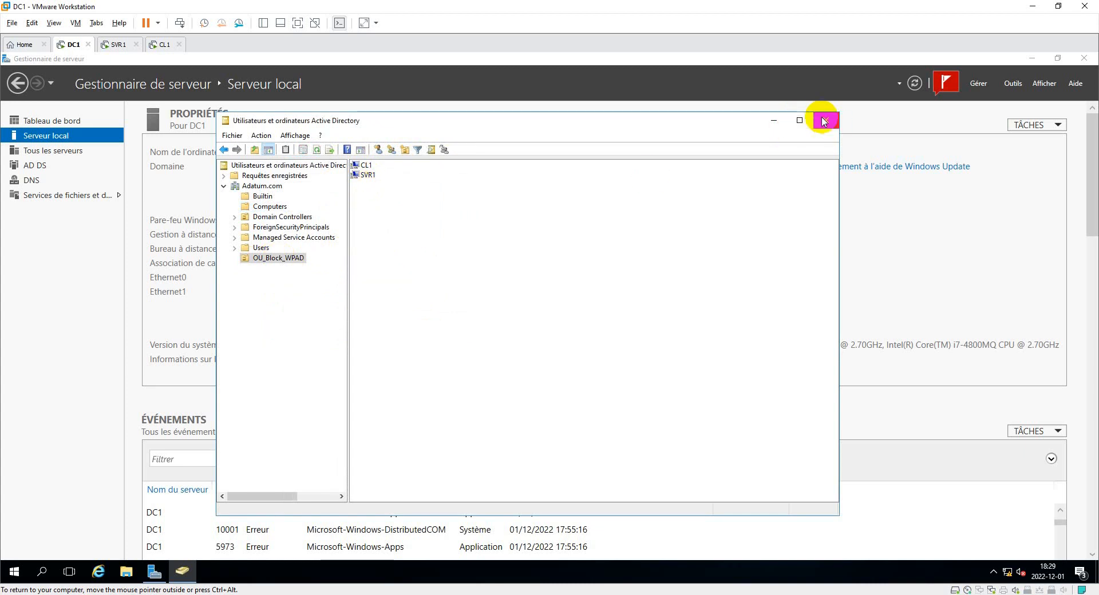
- Minimize Active Directory Users and Computers and open the Group Policy Management console (Gestion des stratégies de groupe) from Server Manager
left_click(1010, 84)
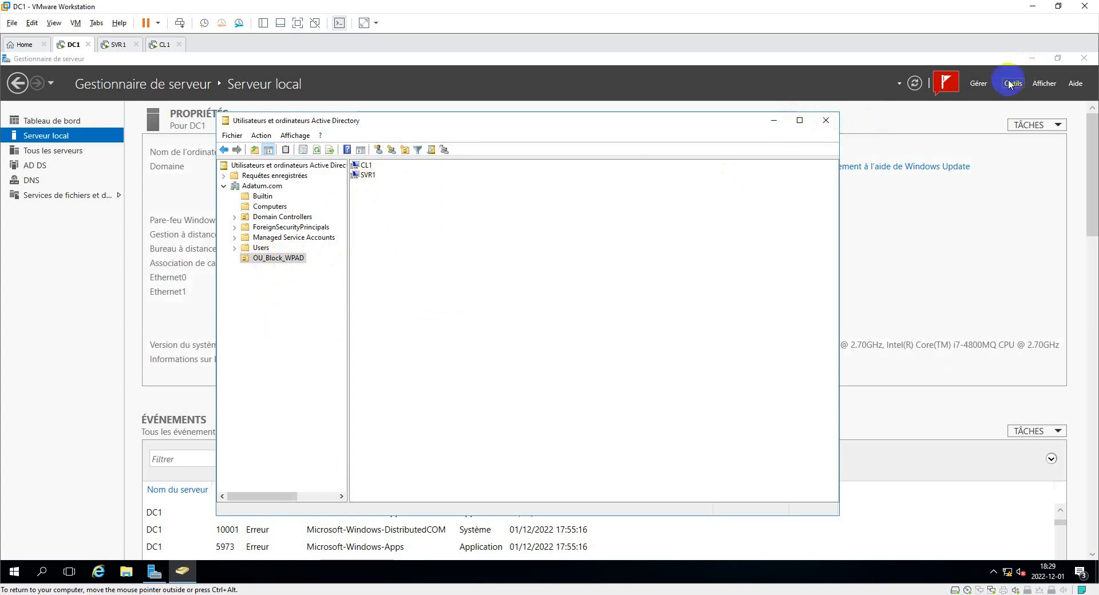
left_click(773, 121)
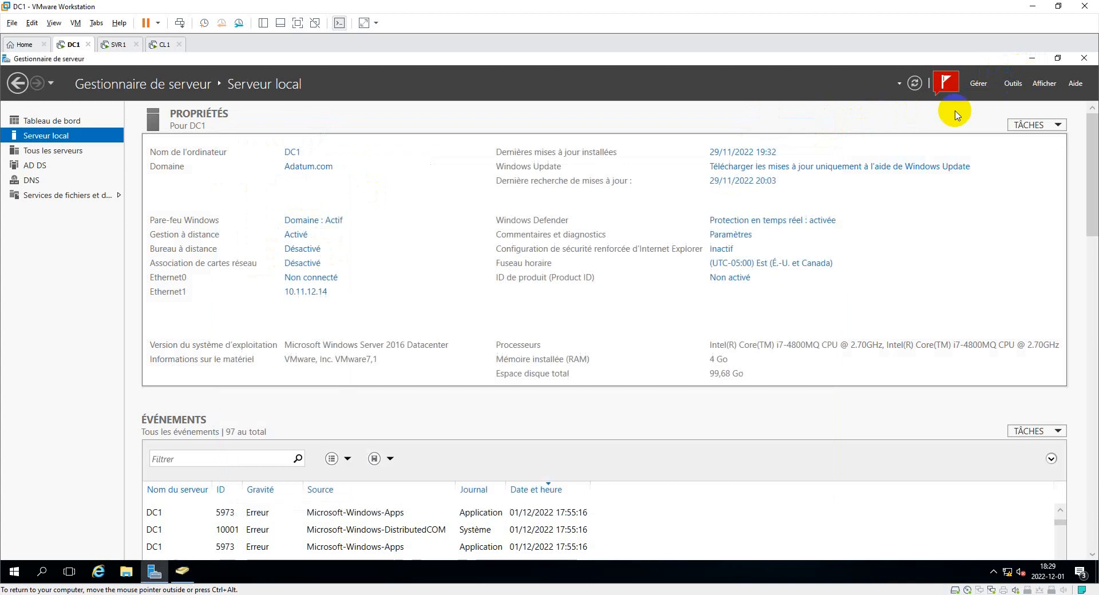
left_click(1032, 82)
left_click(1009, 83)
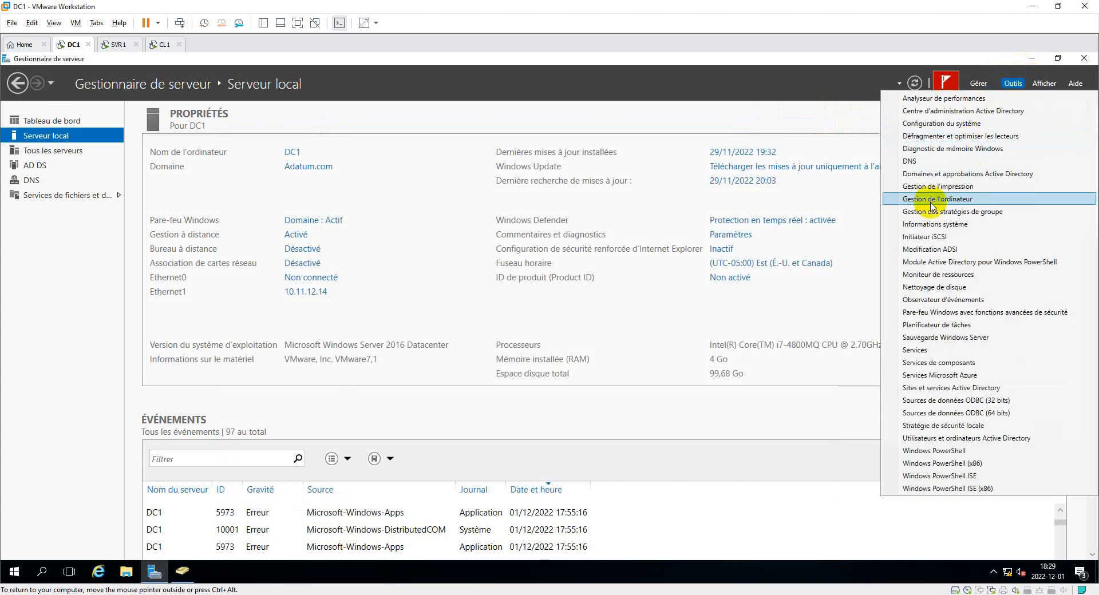
left_click(950, 212)
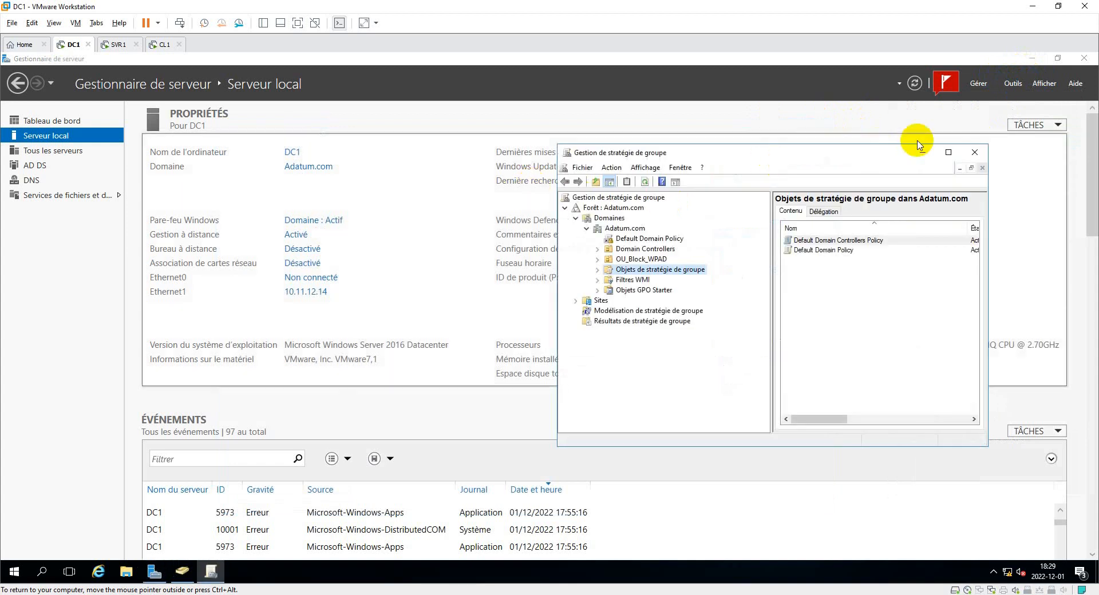
- Enlarge the display zoom of Server Manager and bring the Group Policy Management console back to the front, maximized
left_click(946, 154)
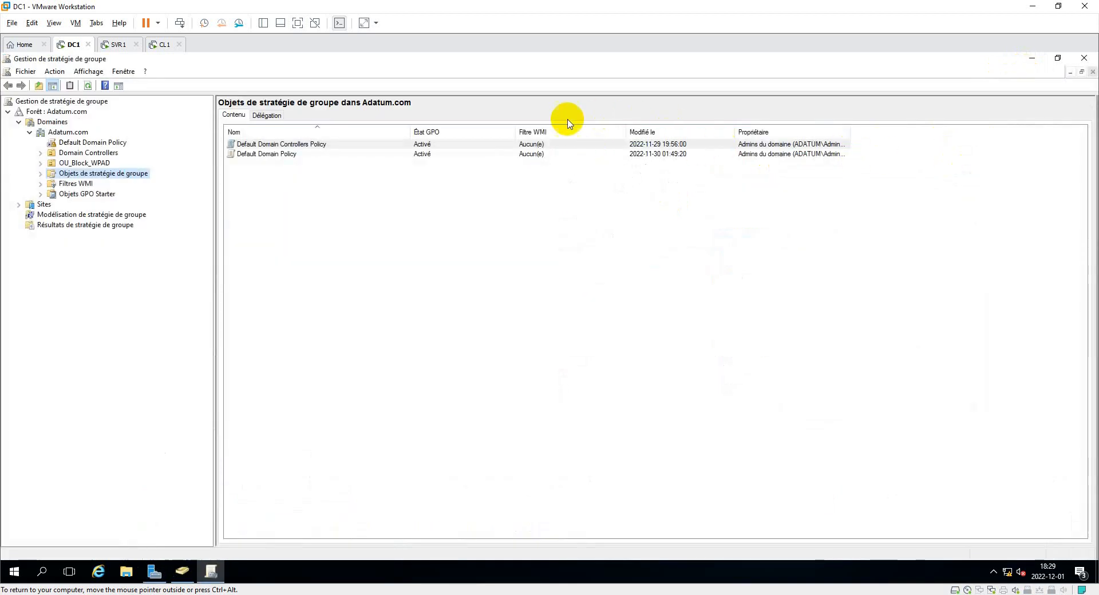
left_click(1058, 58)
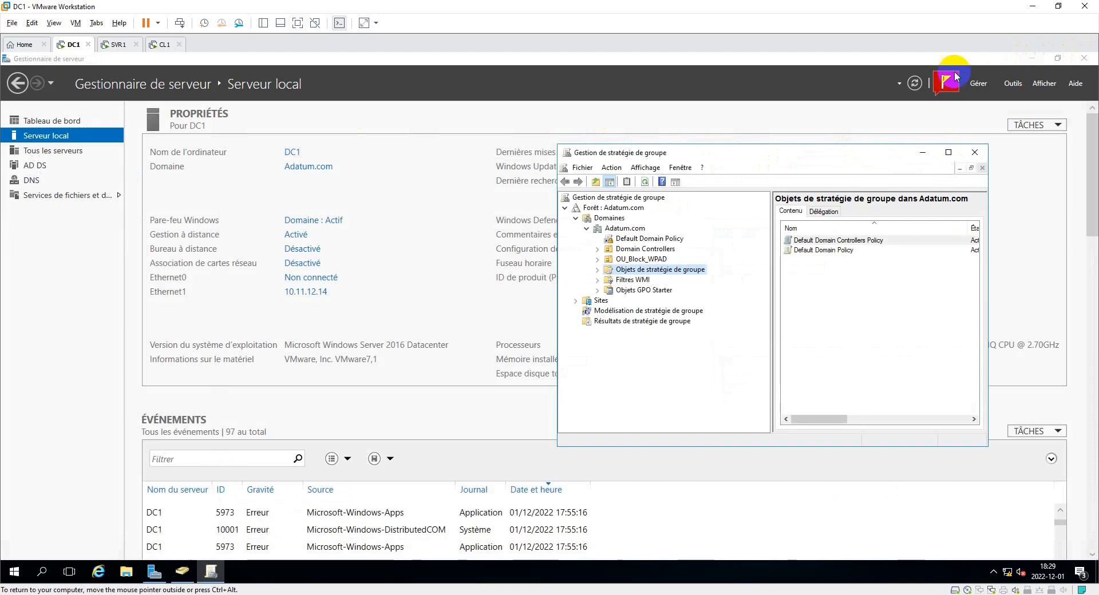
left_click(1044, 83)
left_click(1013, 135)
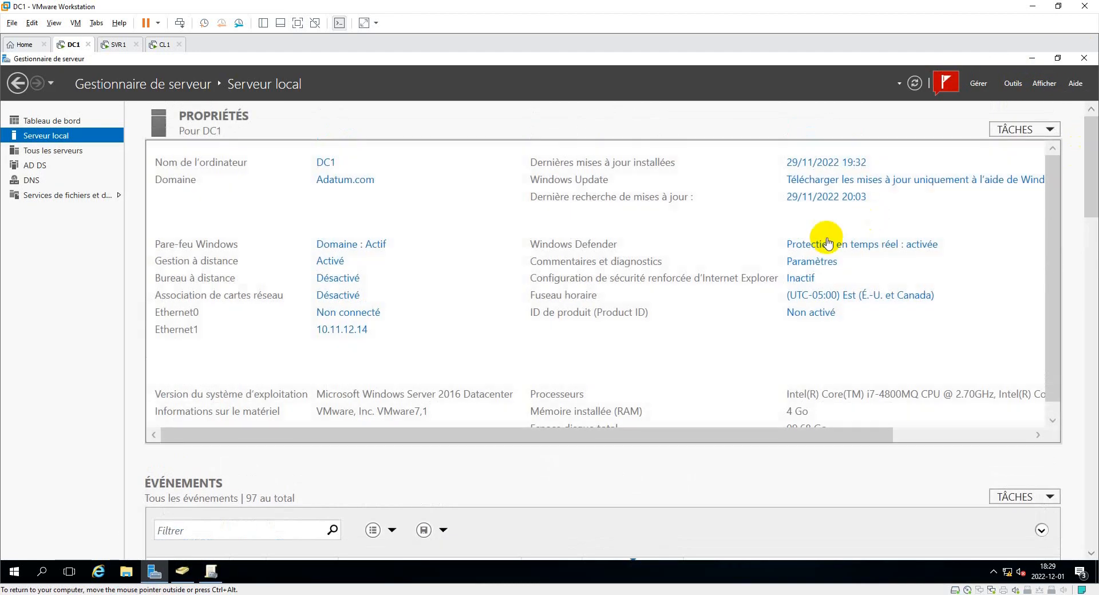
key("alt+Tab")
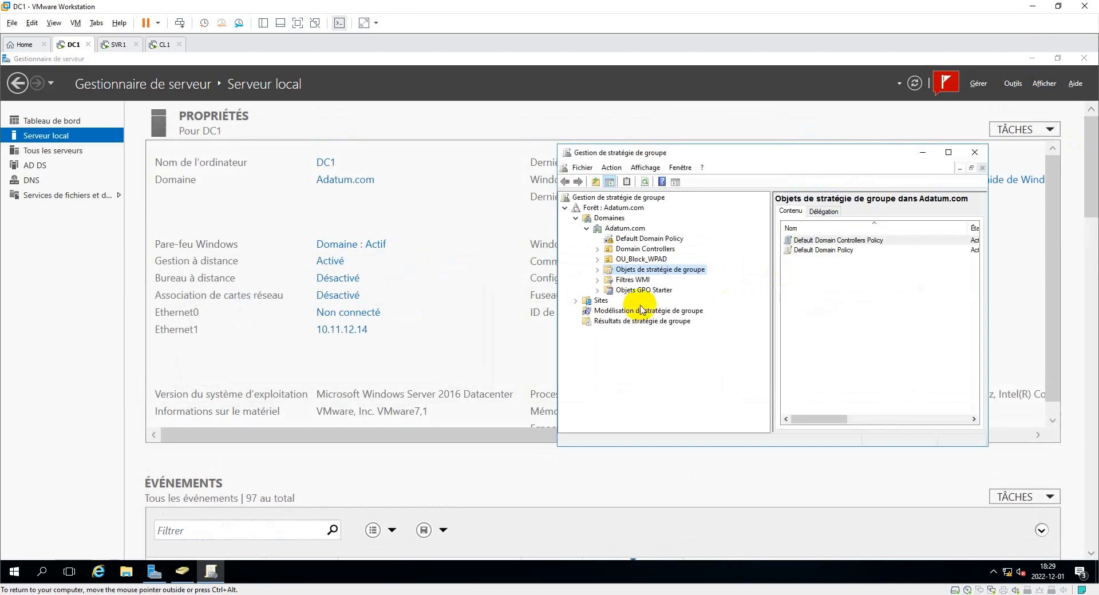
left_click(949, 151)
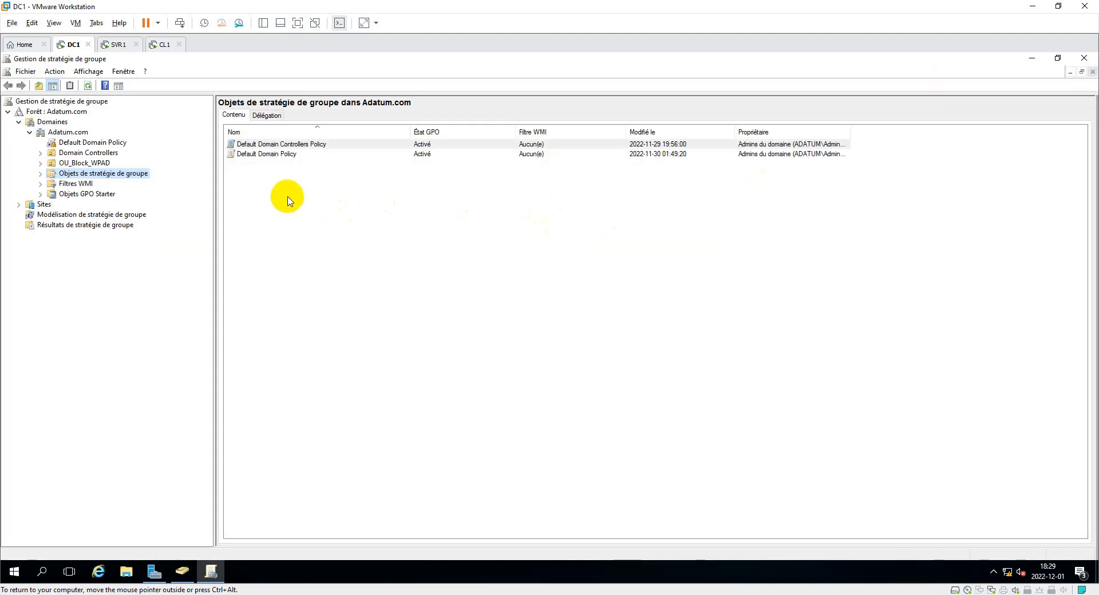
- Create a new GPO named "Stratégie de blocage d execution de Wpad" under Objets de stratégie de groupe, with no starter GPO
left_click(40, 173)
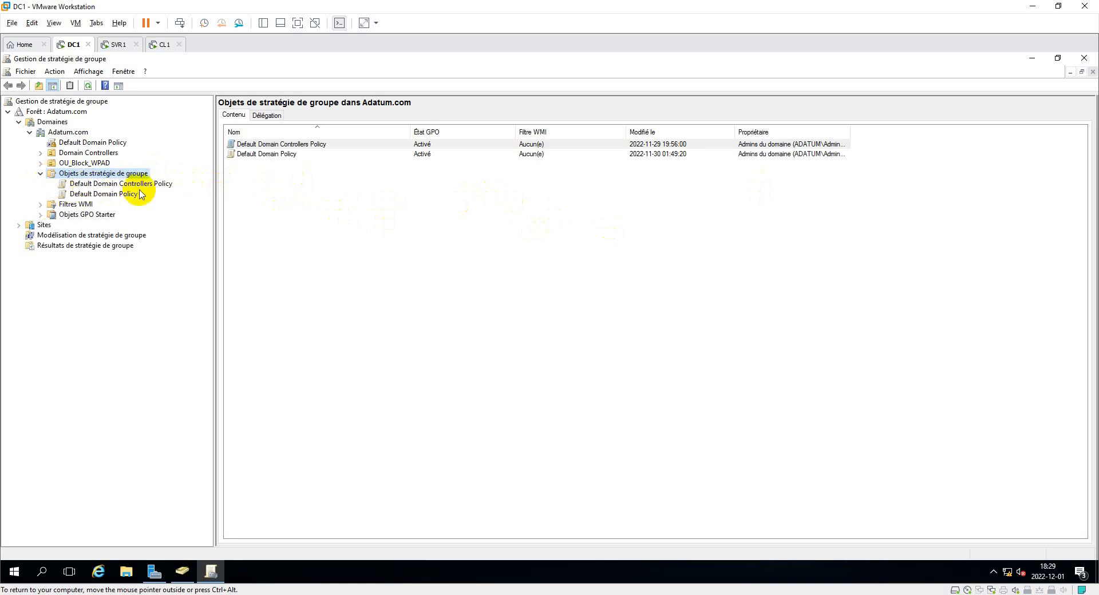
right_click(113, 178)
left_click(137, 183)
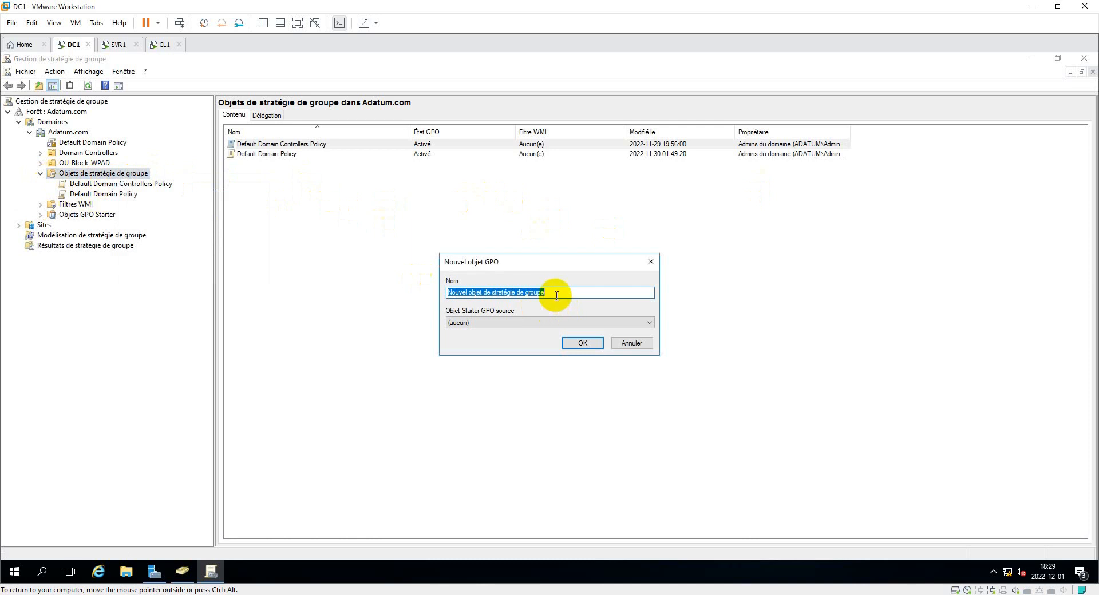
type("Stratégie de blocage de")
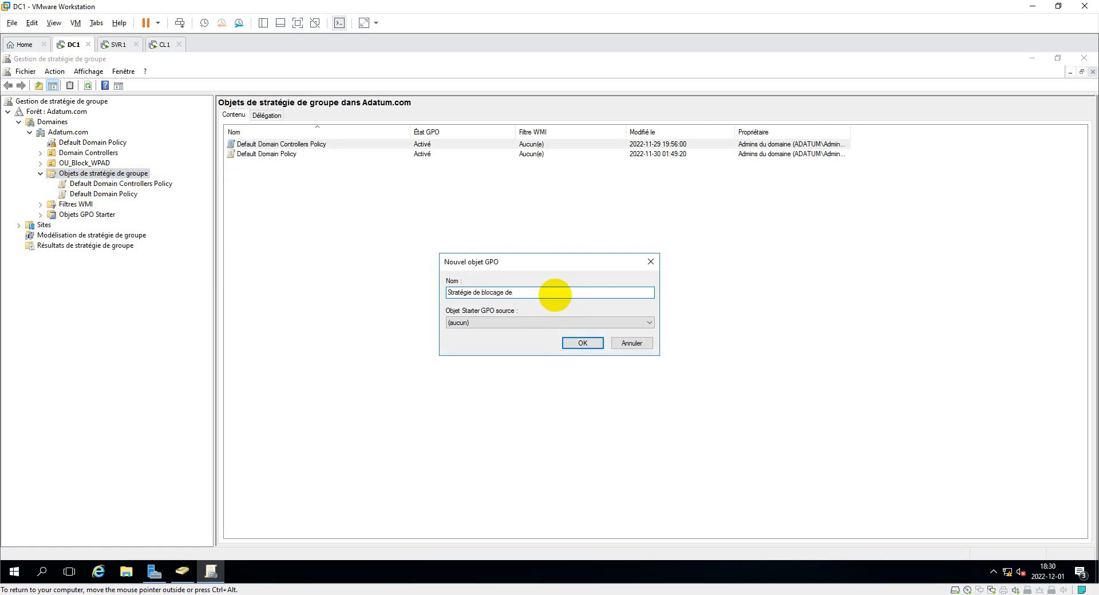
key("BackSpace")
left_click(570, 344)
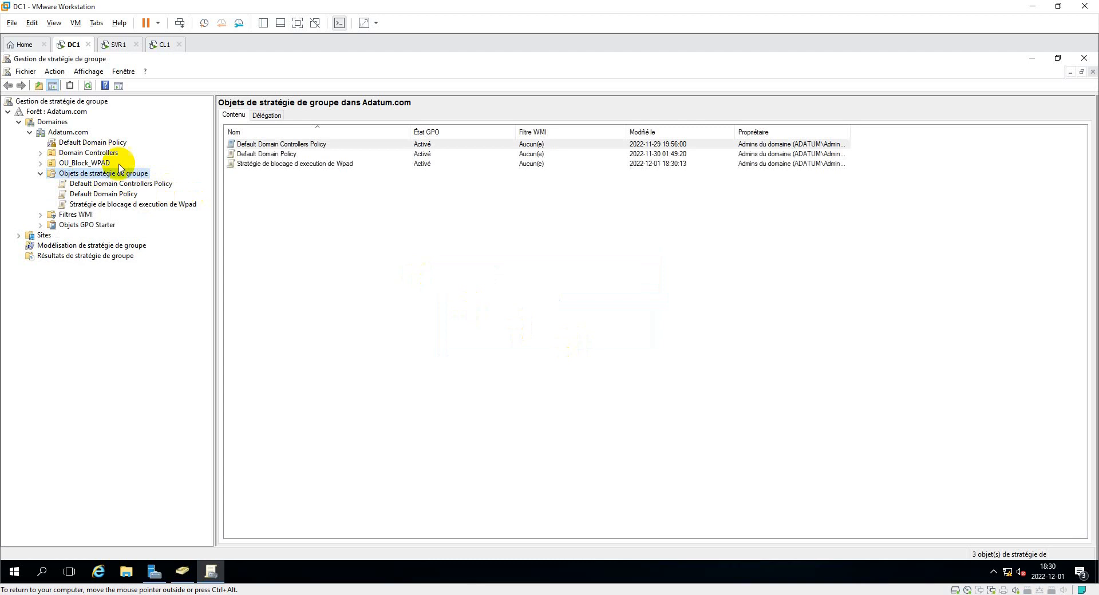
right_click(115, 175)
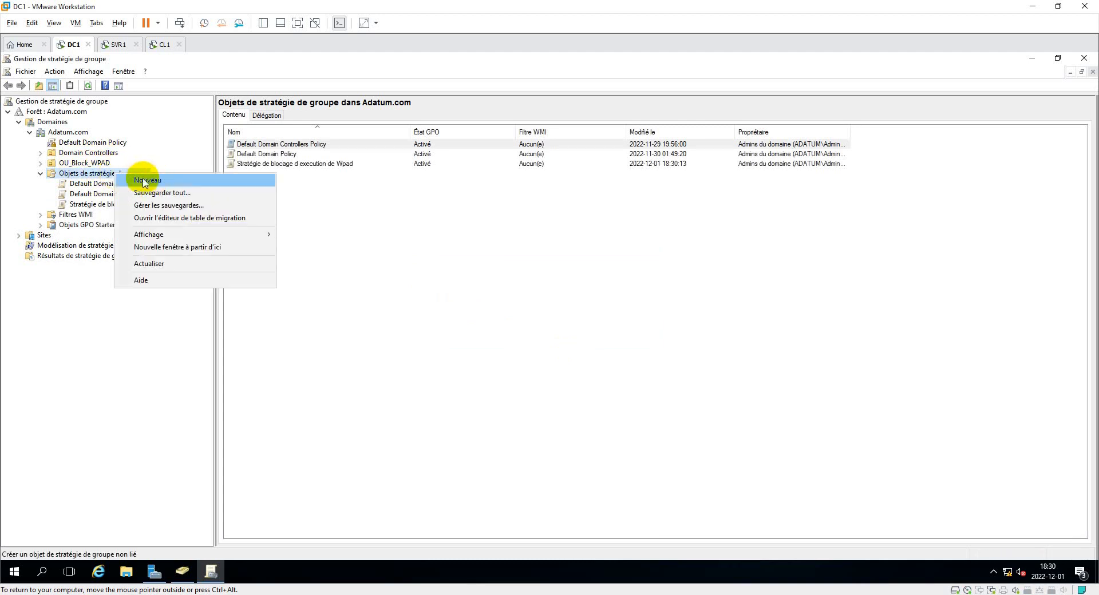
left_click(77, 184)
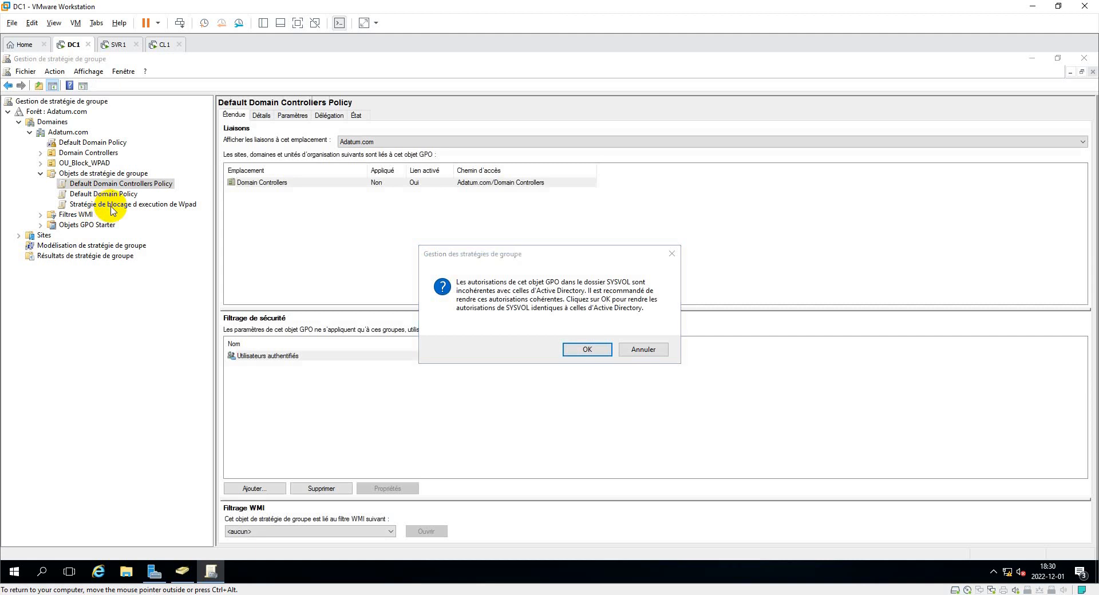
left_click(658, 349)
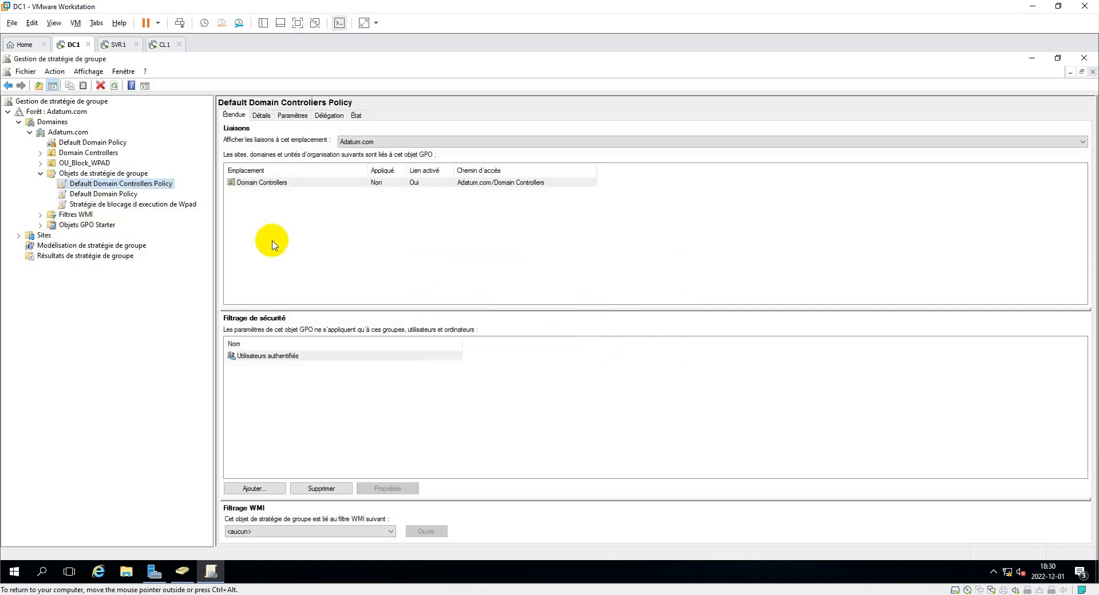
- Open the GPO "Stratégie de blocage d execution de Wpad" for editing, then reposition and enlarge the policy editor window
left_click(154, 204)
right_click(154, 204)
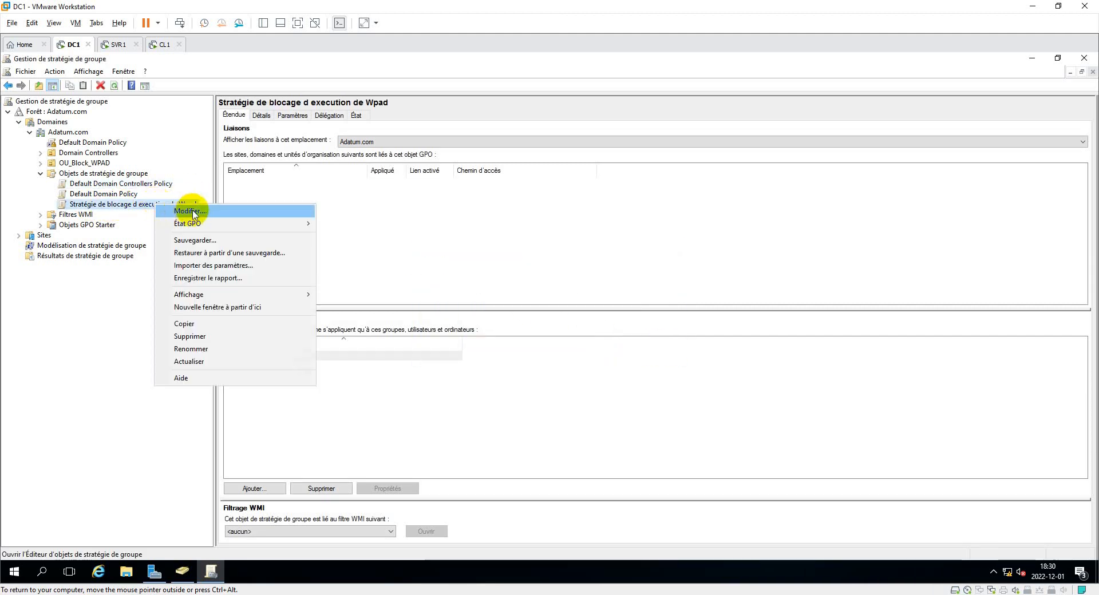
left_click(193, 212)
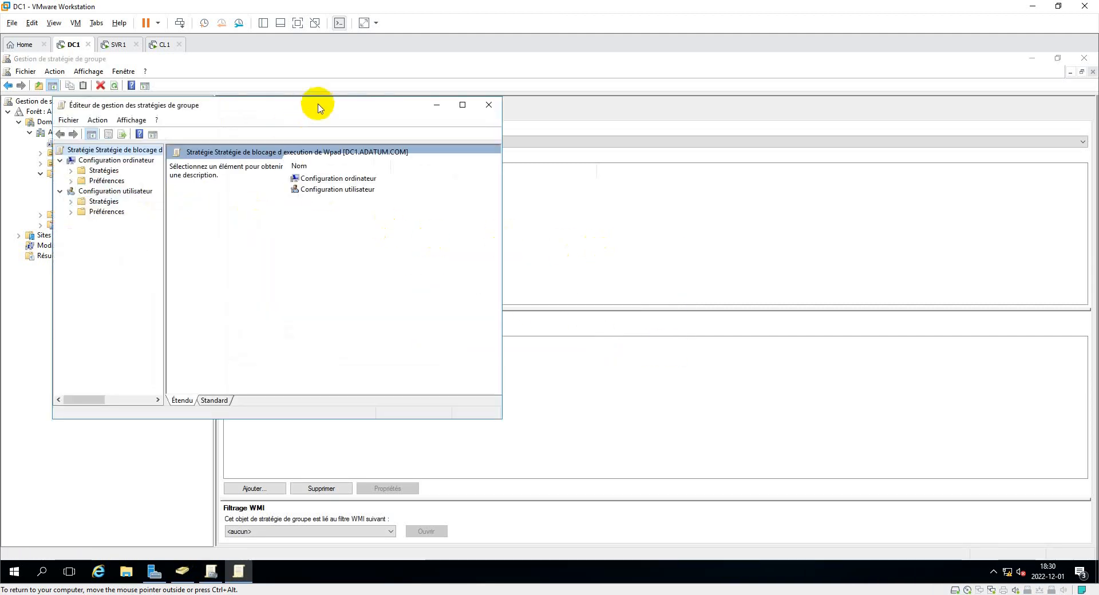
left_click_drag(318, 108, 530, 85)
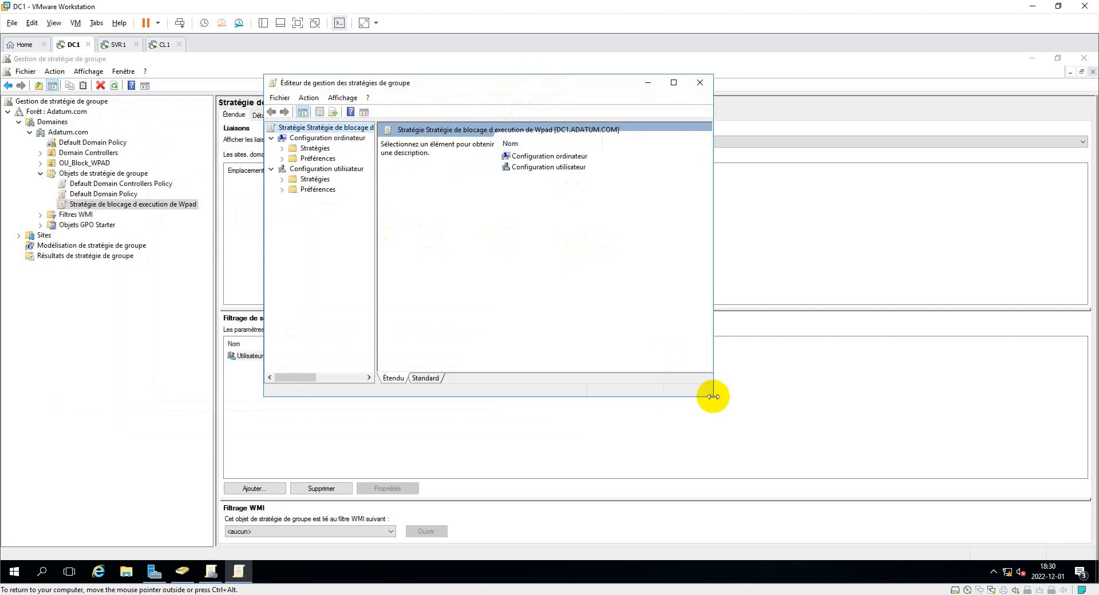
left_click_drag(713, 397, 787, 480)
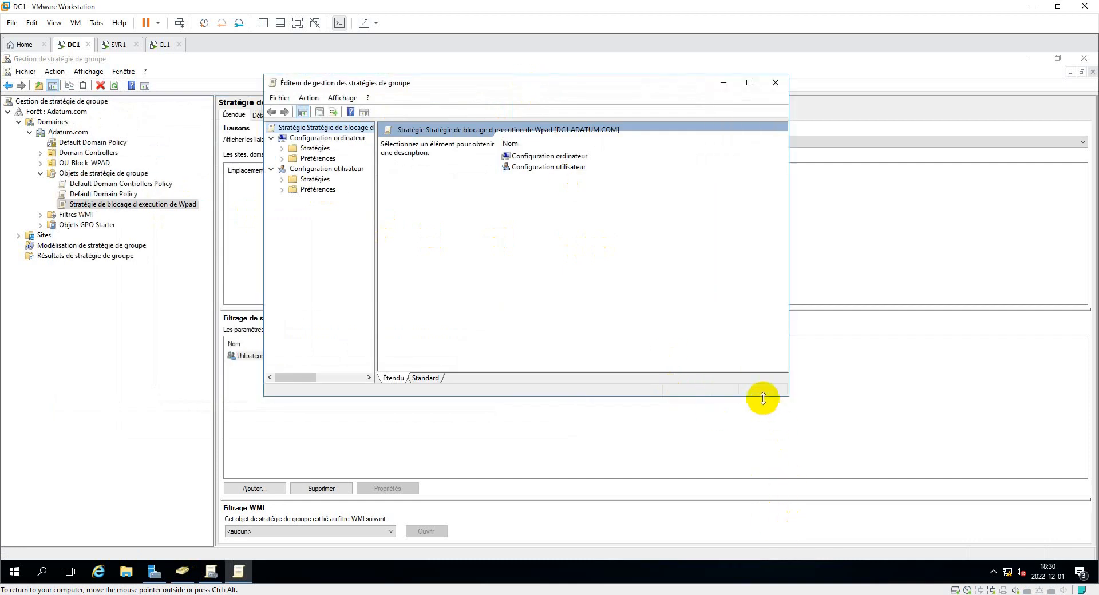
left_click_drag(762, 399, 763, 543)
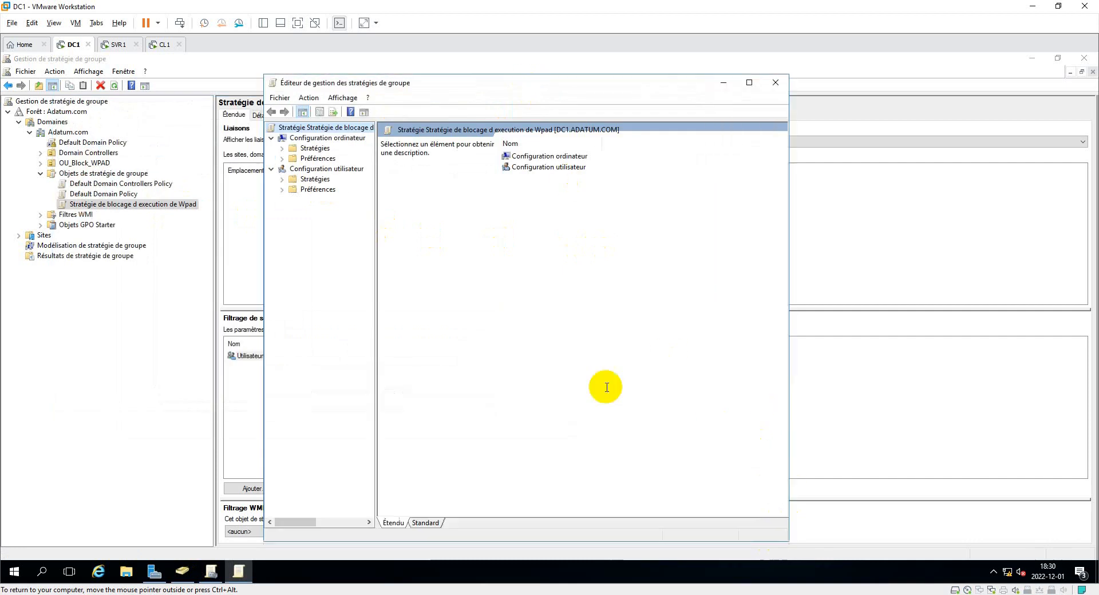
- Under Configuration ordinateur, show AppLocker's Règles de l'exécutable within the security settings' Stratégies de contrôle de l'application, widening the tree for readability
left_click(281, 148)
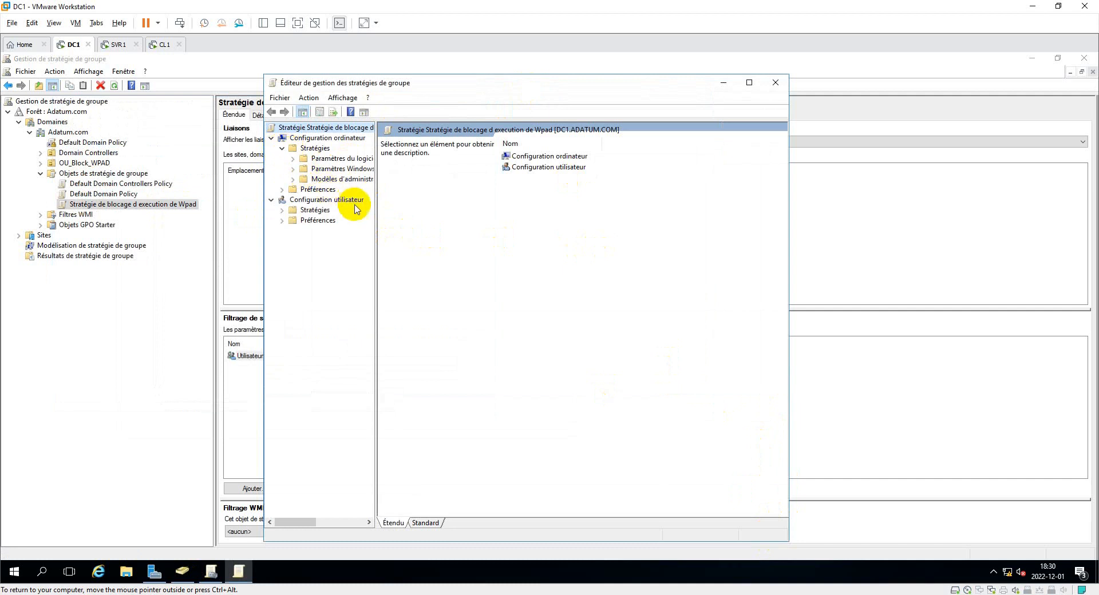
left_click_drag(375, 218, 495, 222)
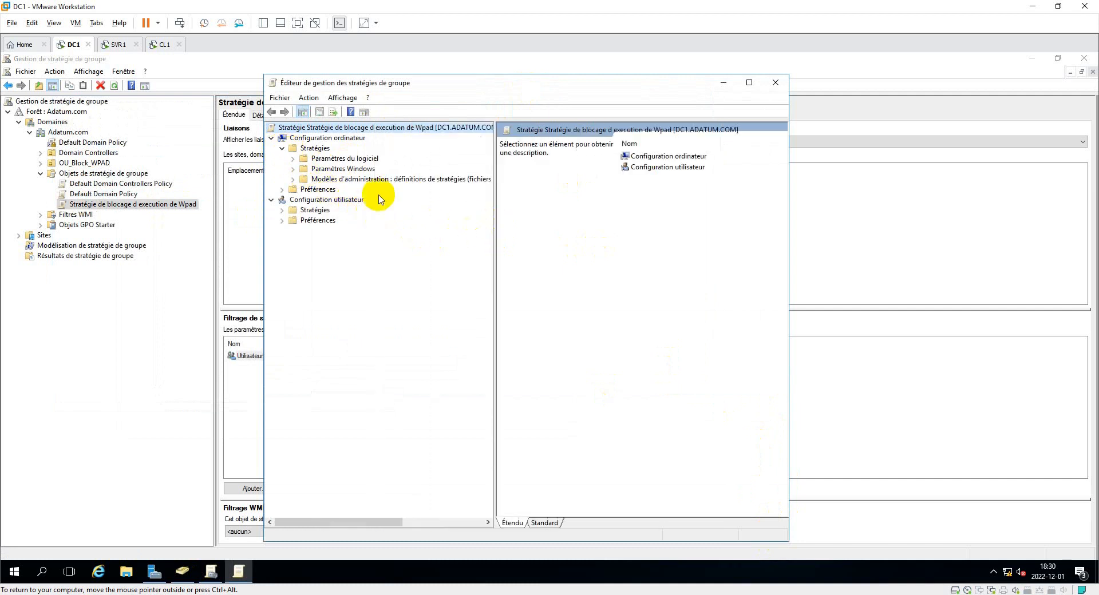
left_click(293, 169)
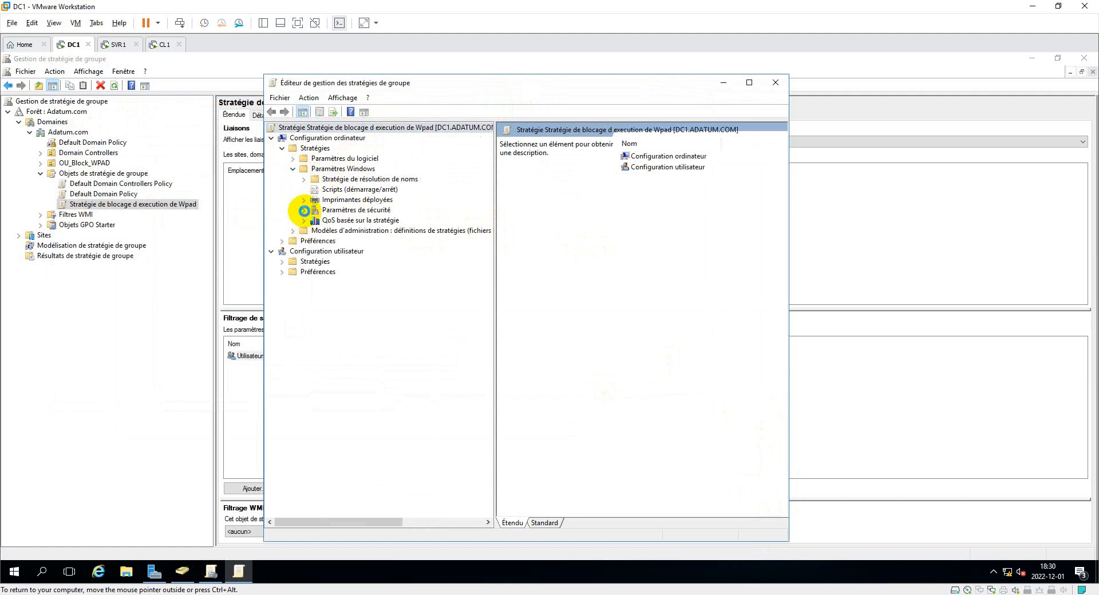
left_click(303, 211)
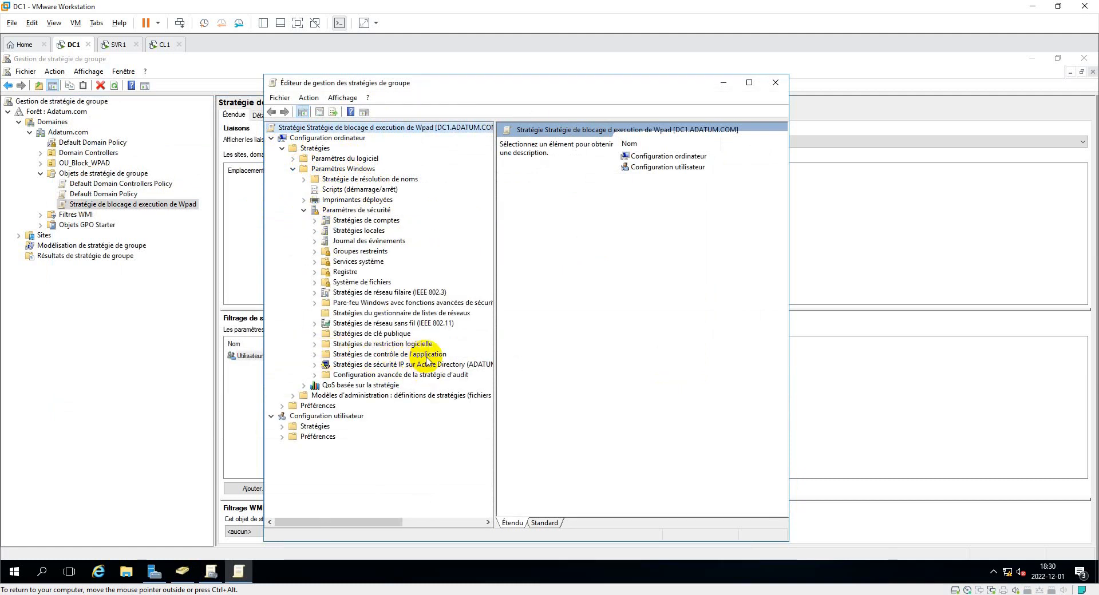
left_click(315, 355)
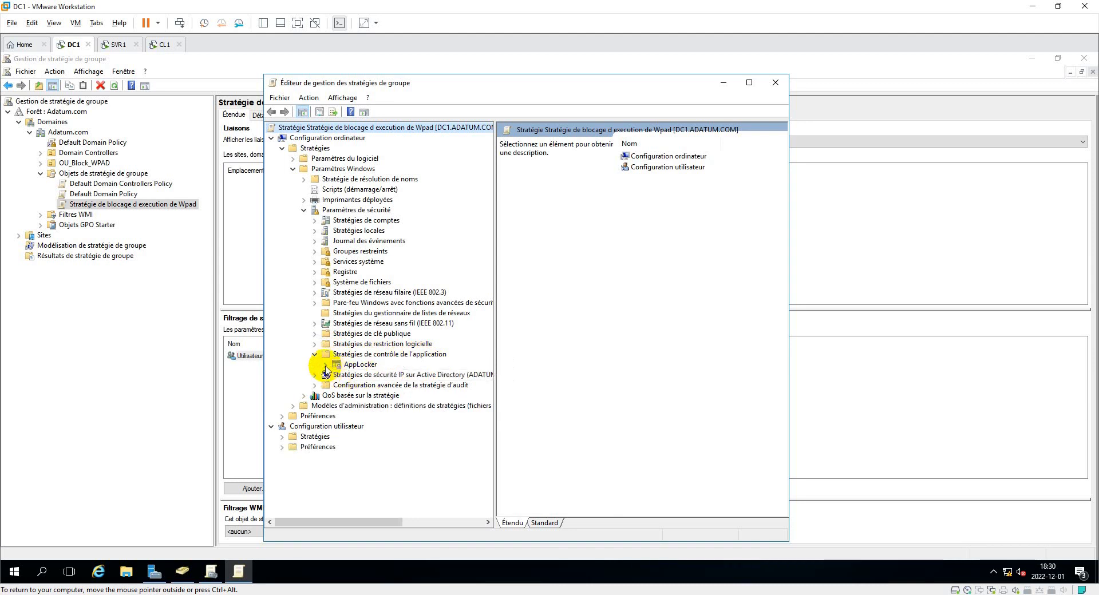
left_click(326, 366)
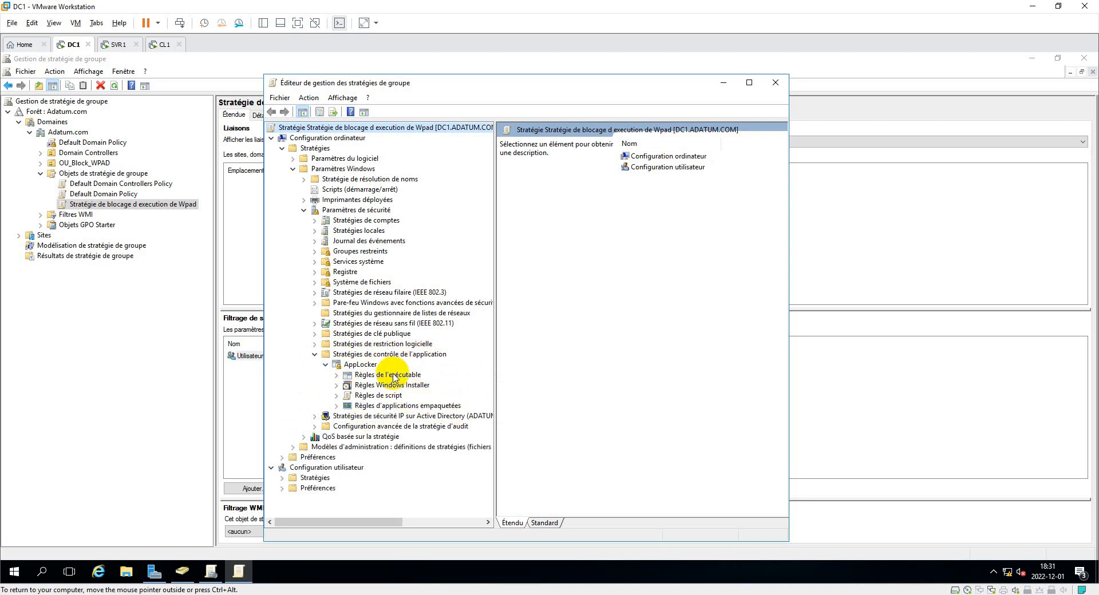
left_click(394, 376)
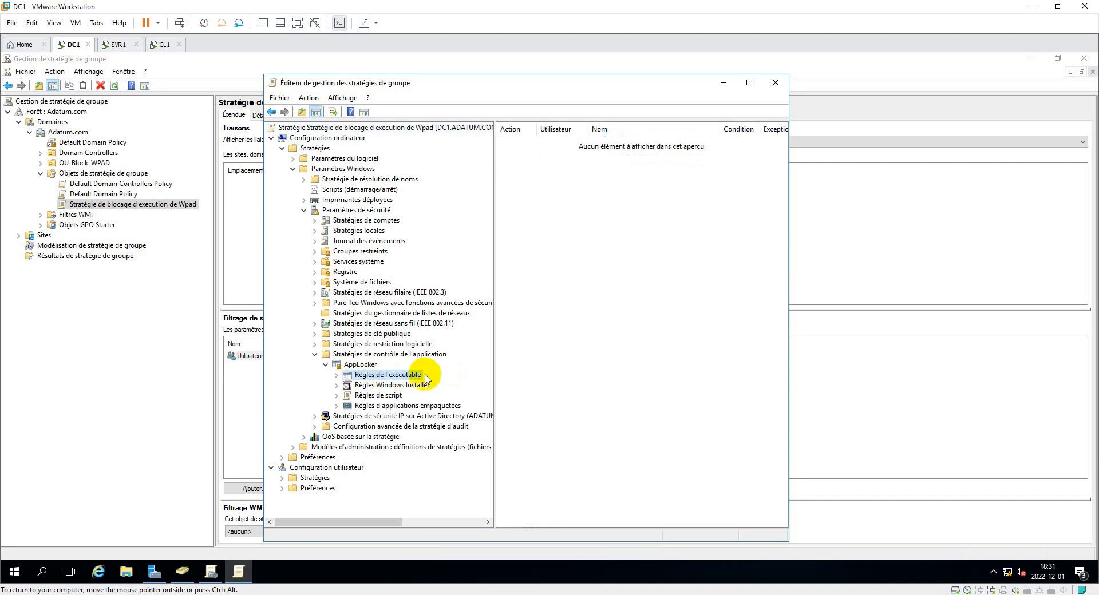
- Create the default AppLocker executable rules and widen the editor window to show all rule columns
right_click(588, 221)
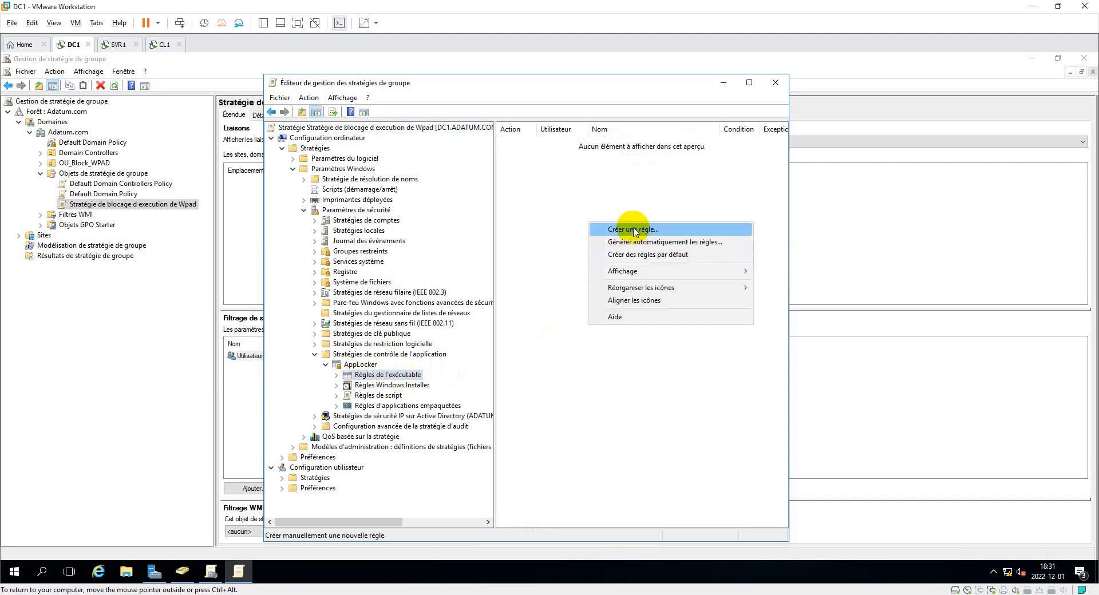
left_click(675, 261)
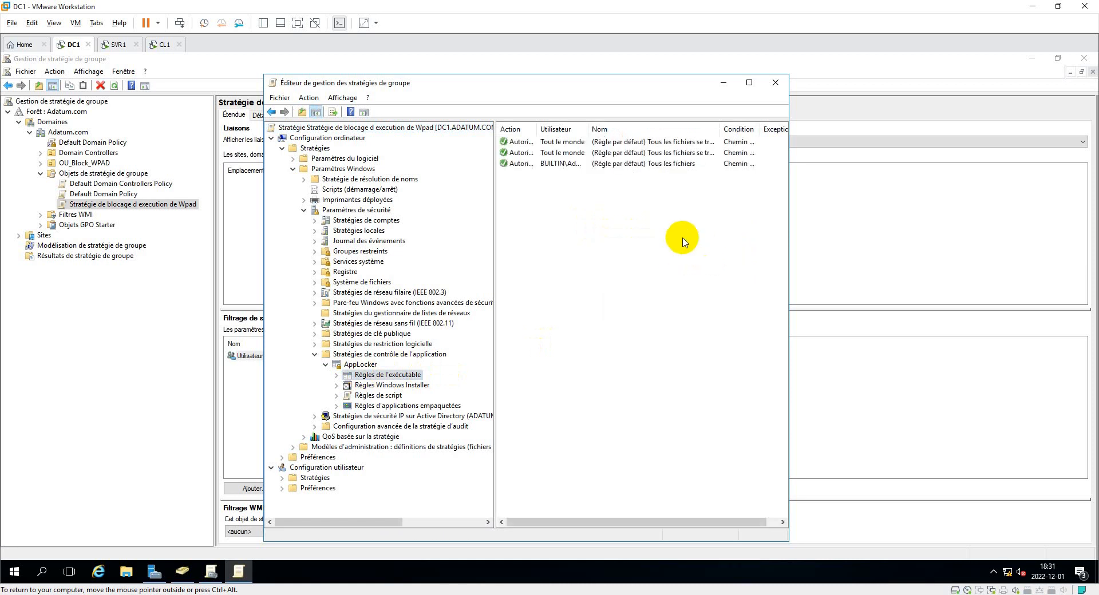
left_click_drag(789, 221, 989, 217)
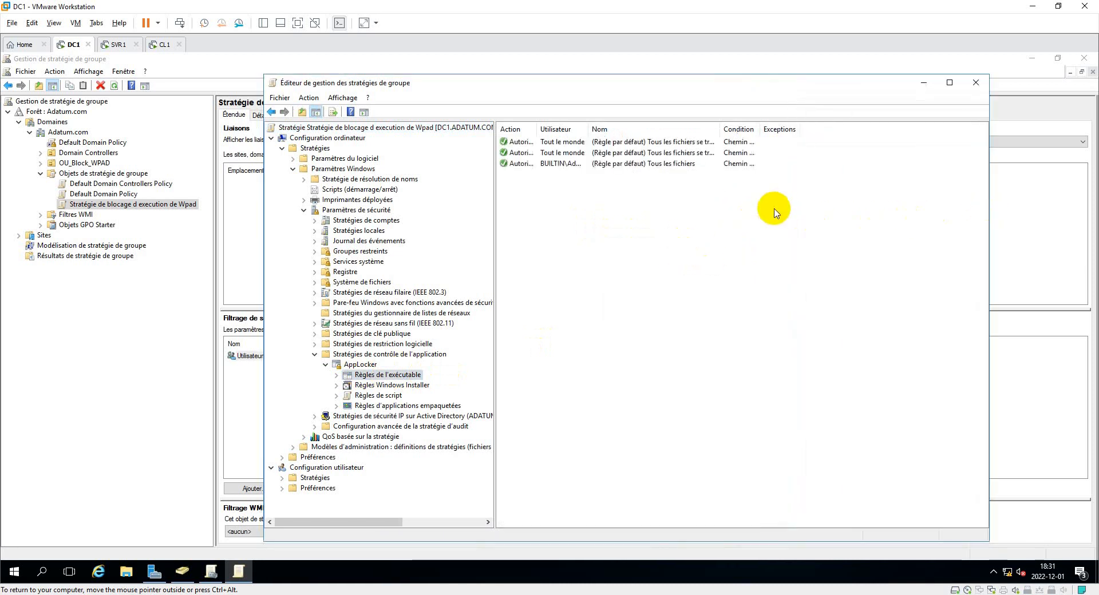
- Start a new executable rule with the action Refuser applied to Tout le monde
right_click(562, 204)
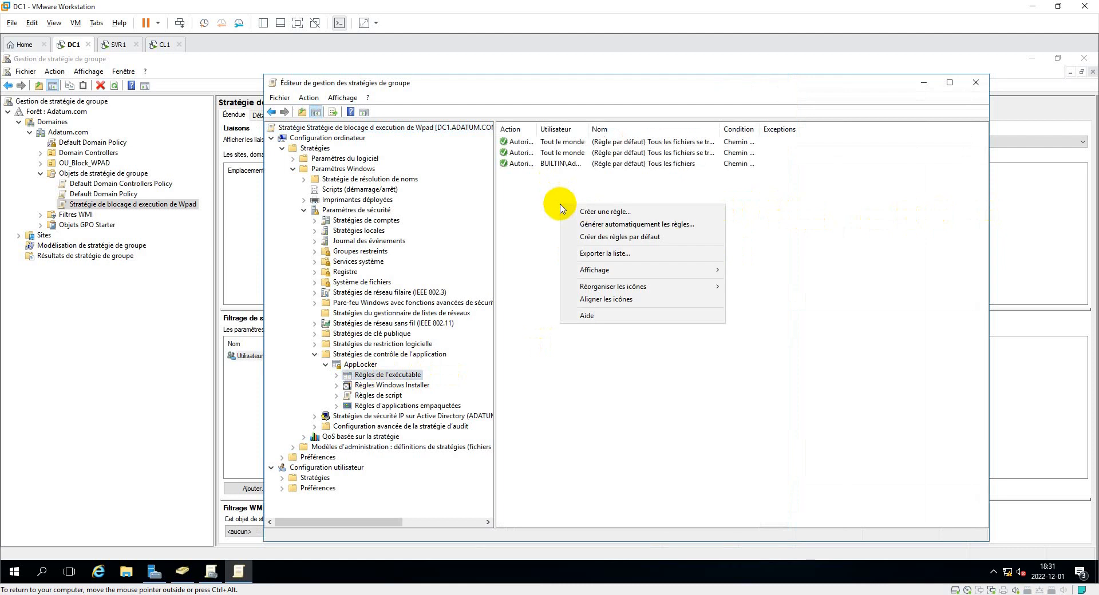
left_click(593, 212)
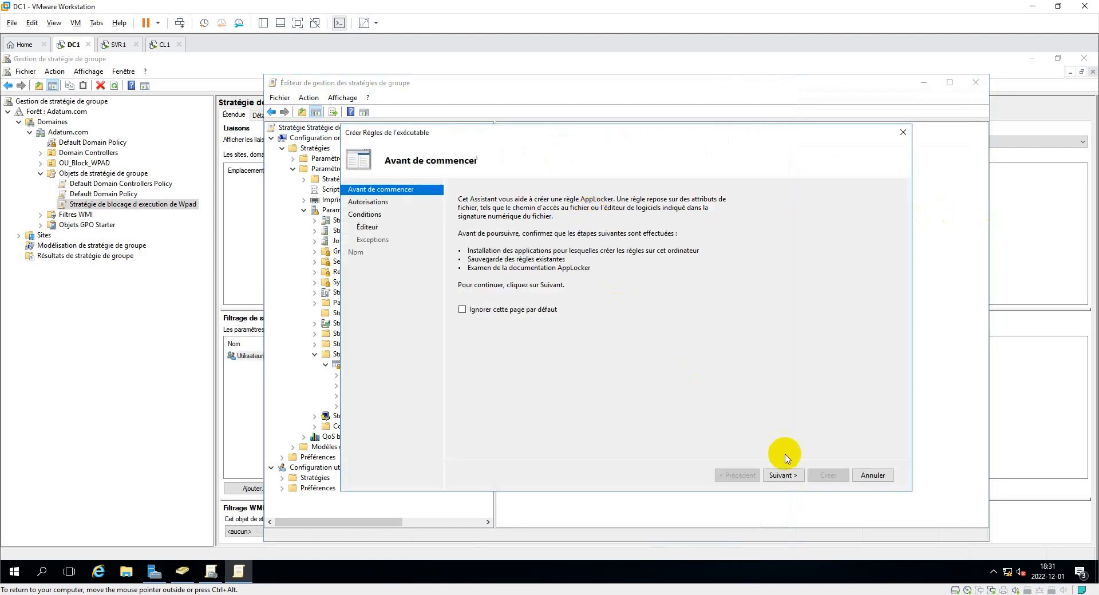
left_click(778, 475)
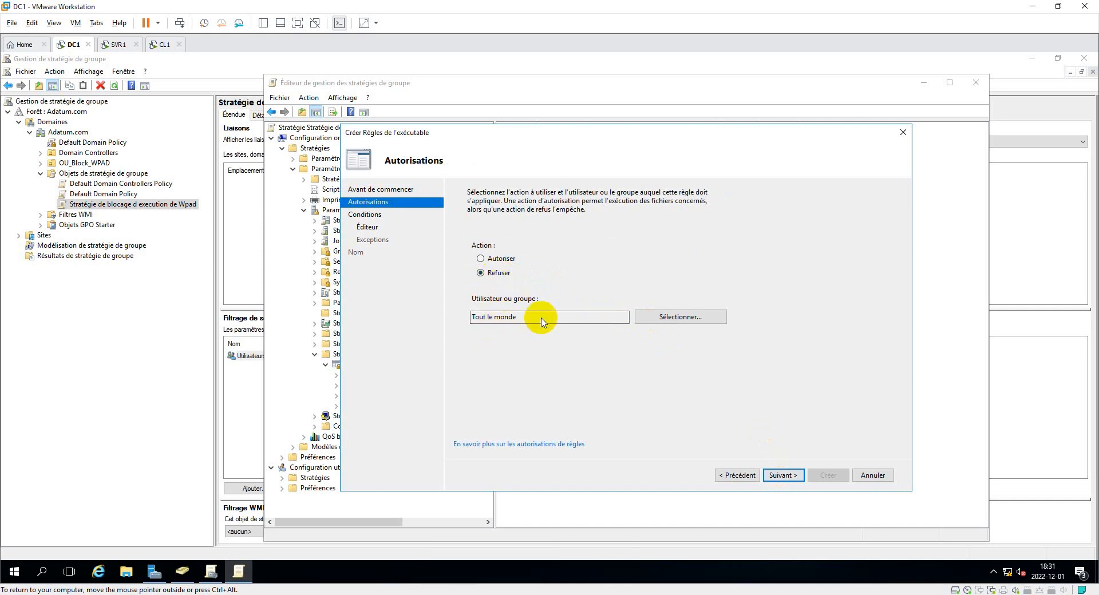
left_click(671, 322)
left_click(616, 274)
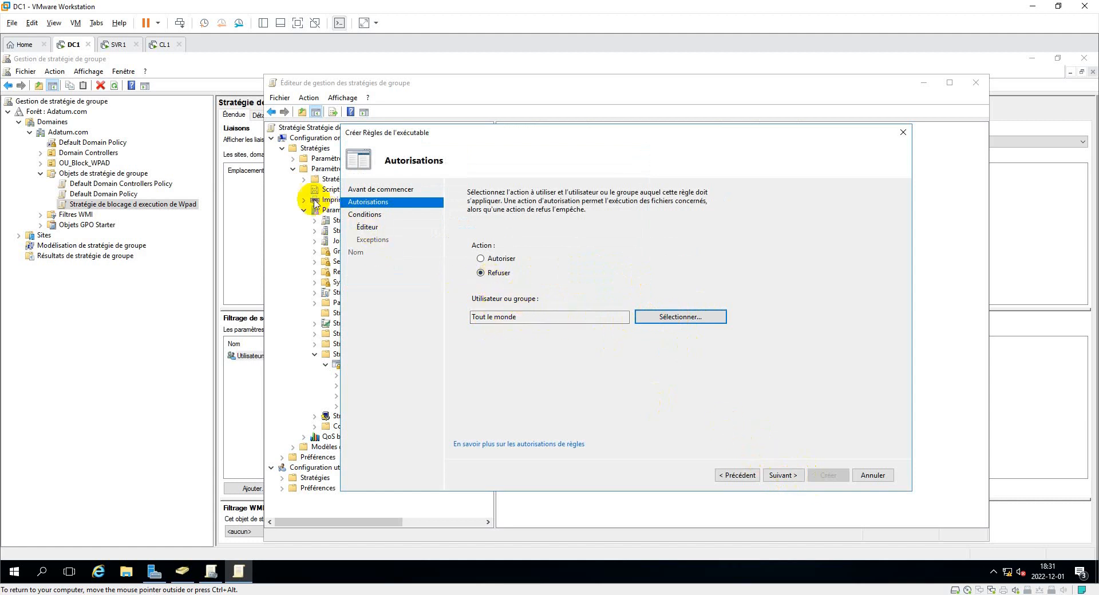
left_click(782, 475)
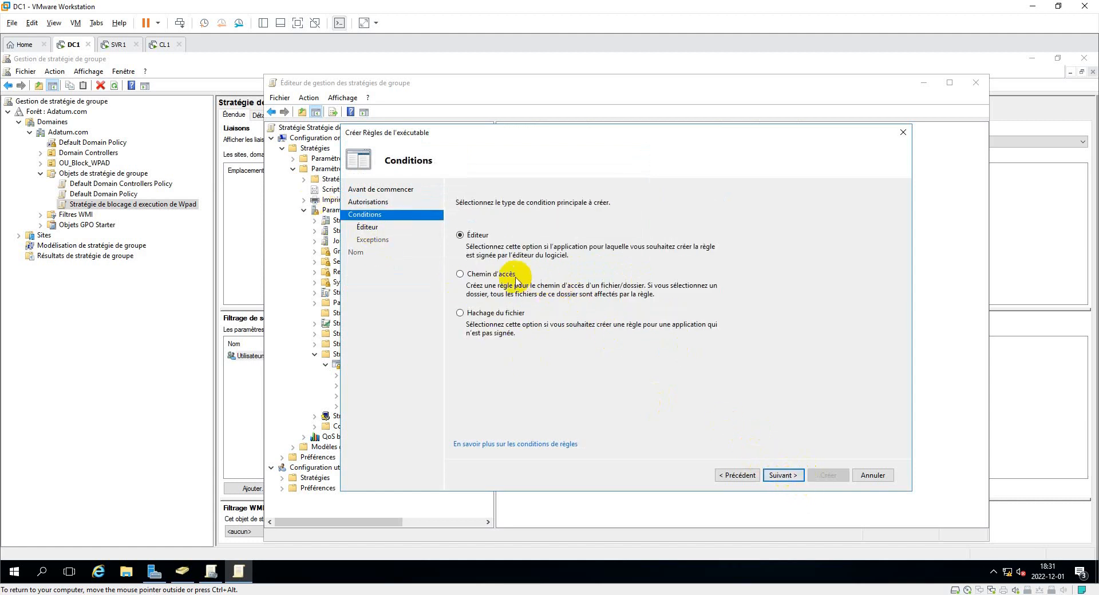
- Base the rule on a Chemin d'accès condition targeting wordpad.exe in Programmes\Windows NT\Accessories
left_click(461, 274)
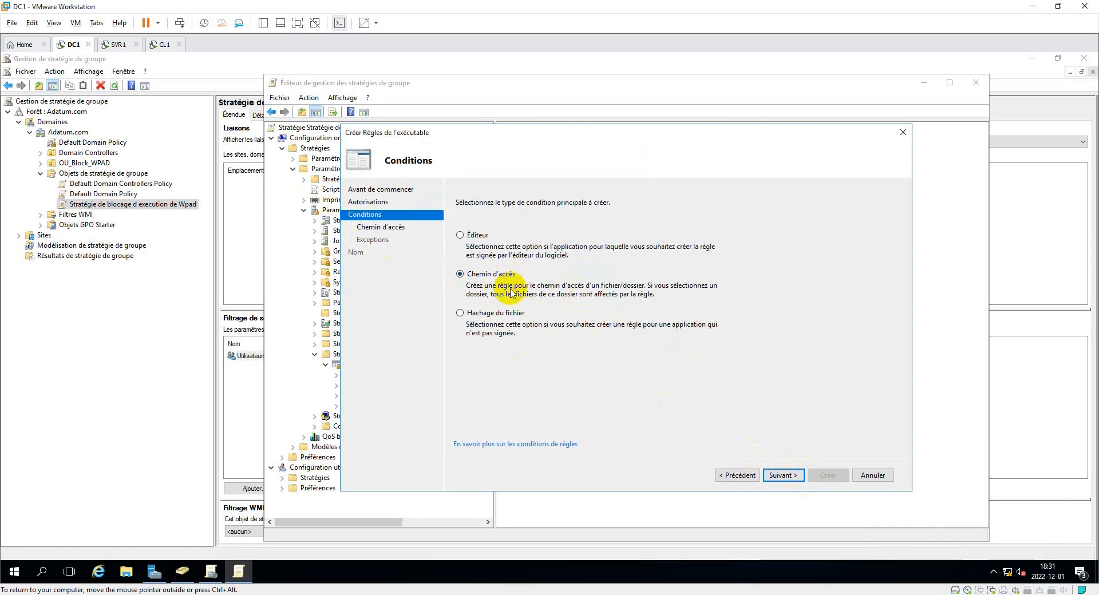
left_click(784, 476)
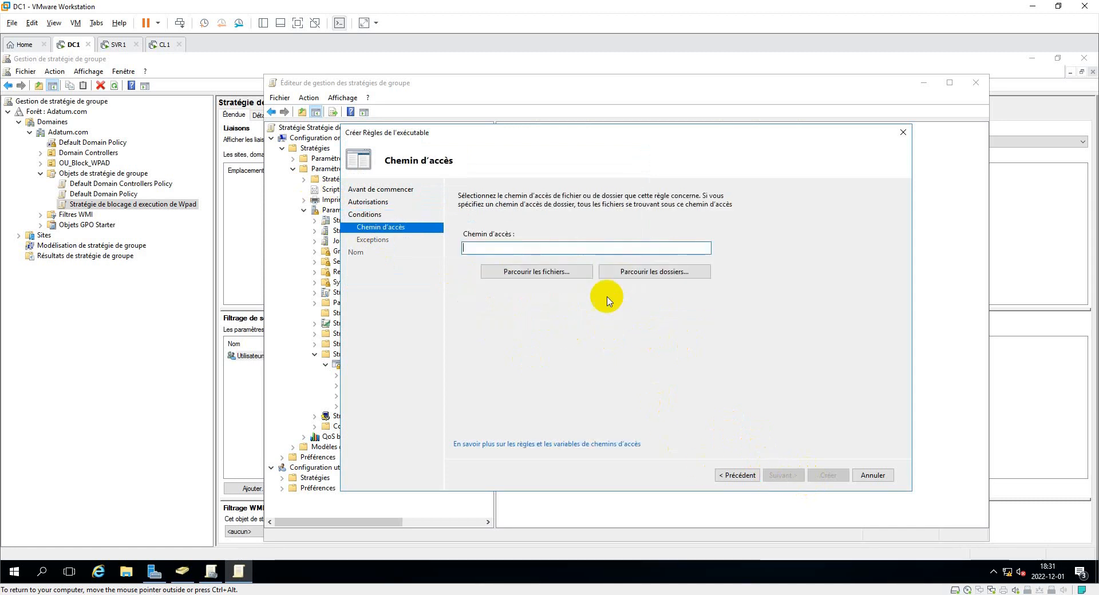
left_click(561, 271)
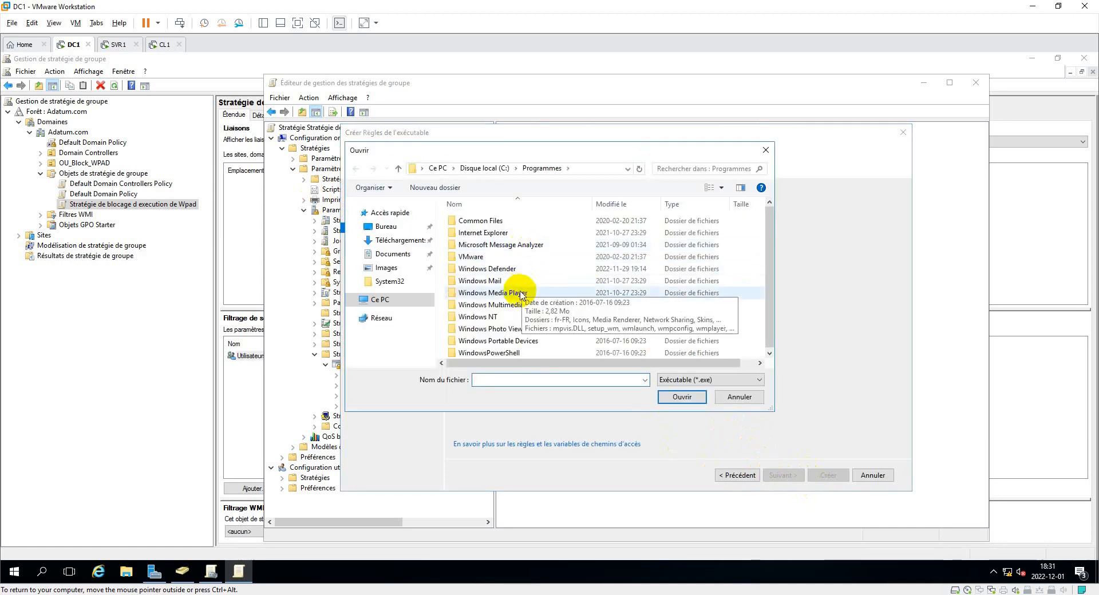
double_click(496, 317)
double_click(477, 222)
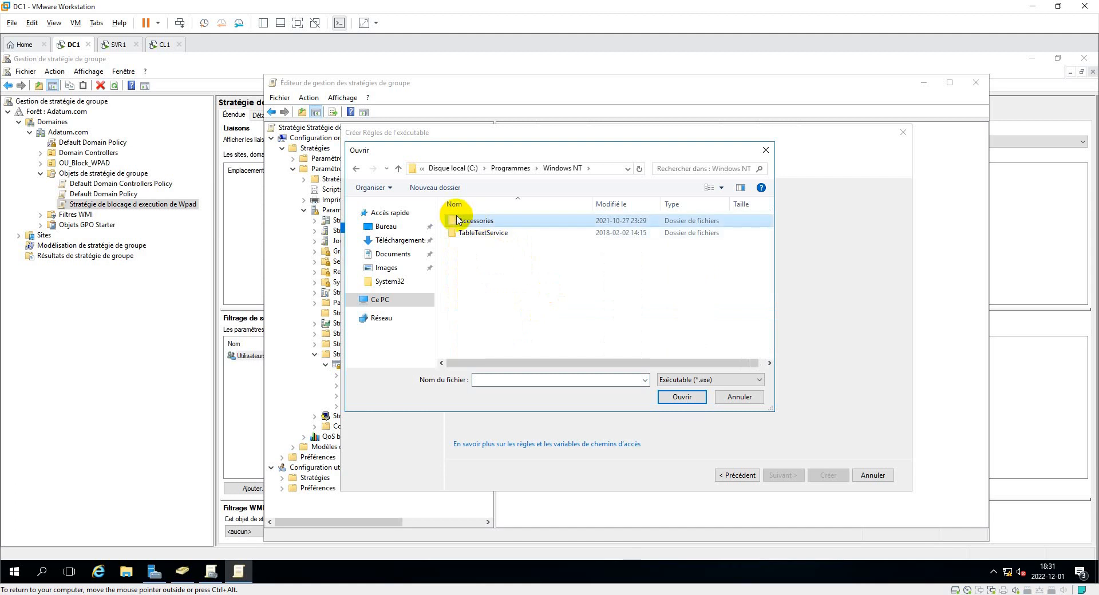
left_click(473, 245)
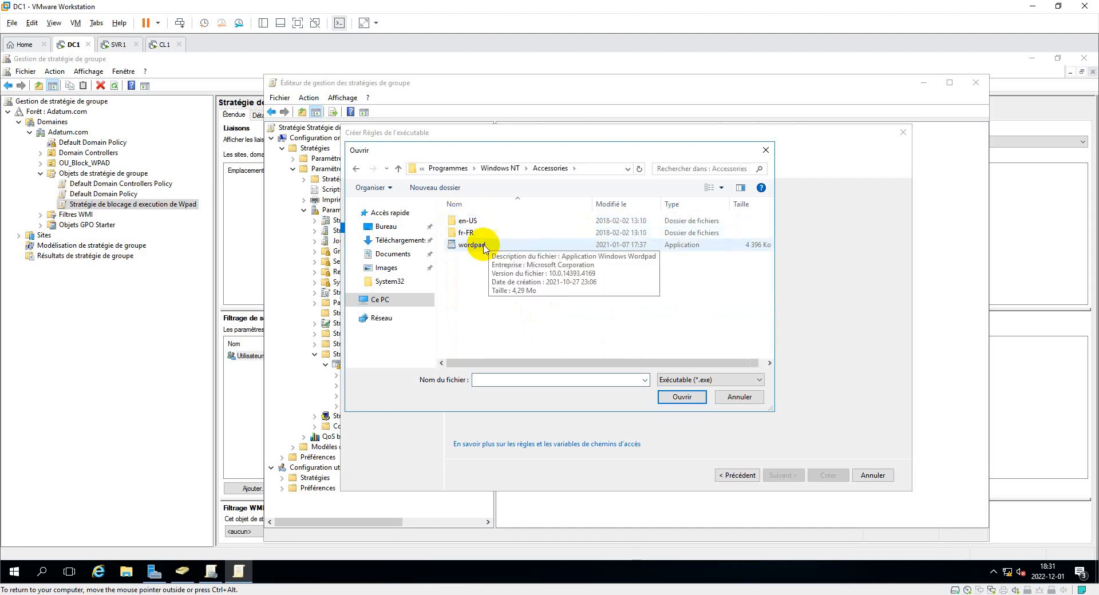
left_click(681, 397)
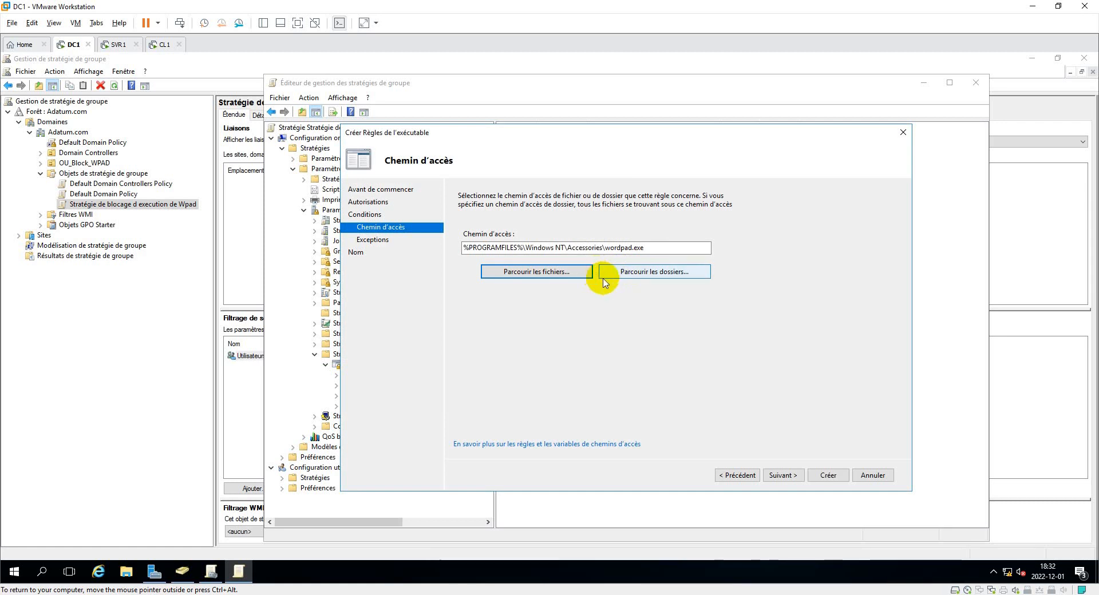
left_click(792, 476)
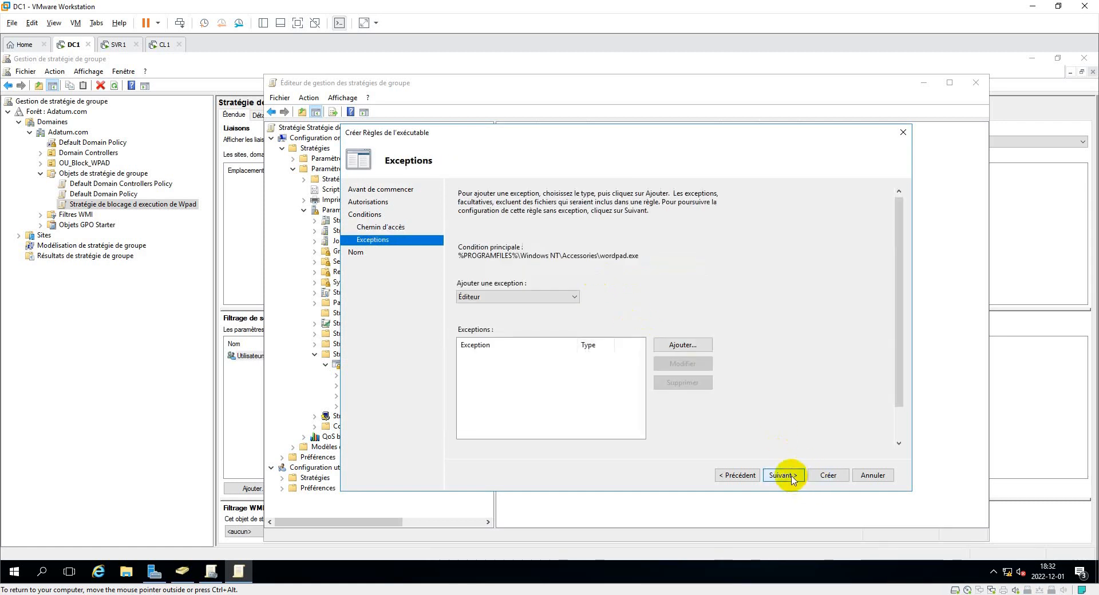
- Leave the rule without exceptions, describe it as "regles de blocage de Wordpad pour SVR1 et CL1", and create it
left_click(511, 297)
left_click(505, 305)
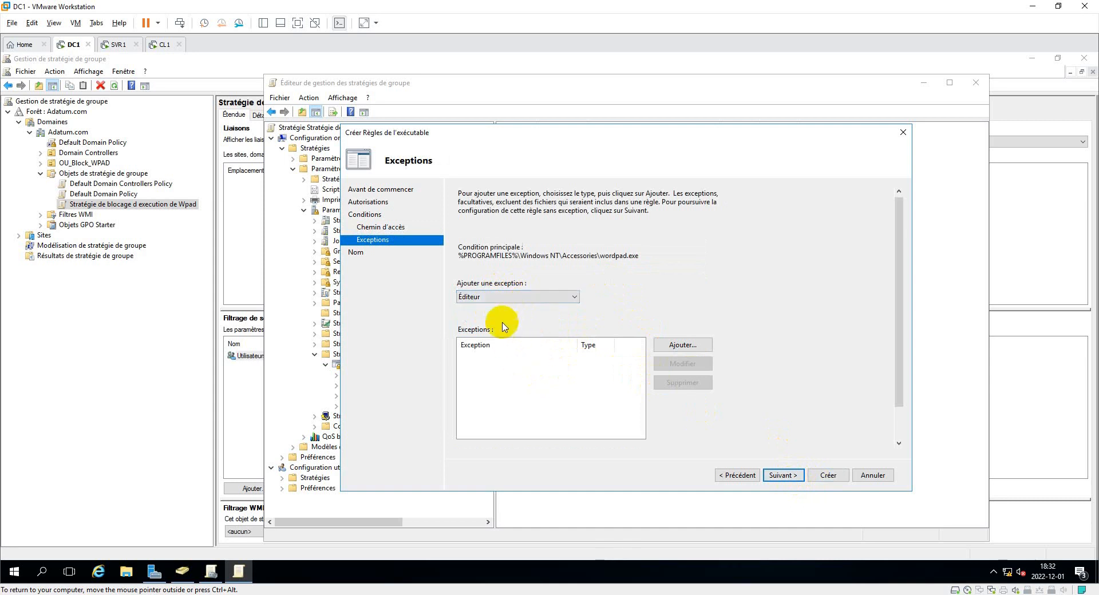
left_click(786, 475)
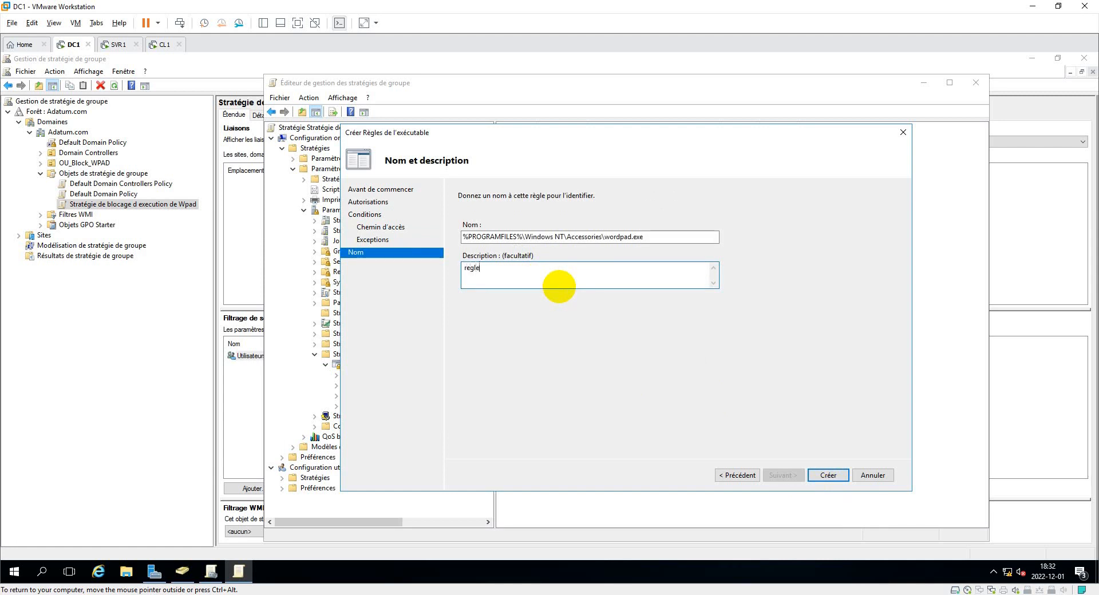
type("regles de blocage de Wordpad pour SVR1 et CL1")
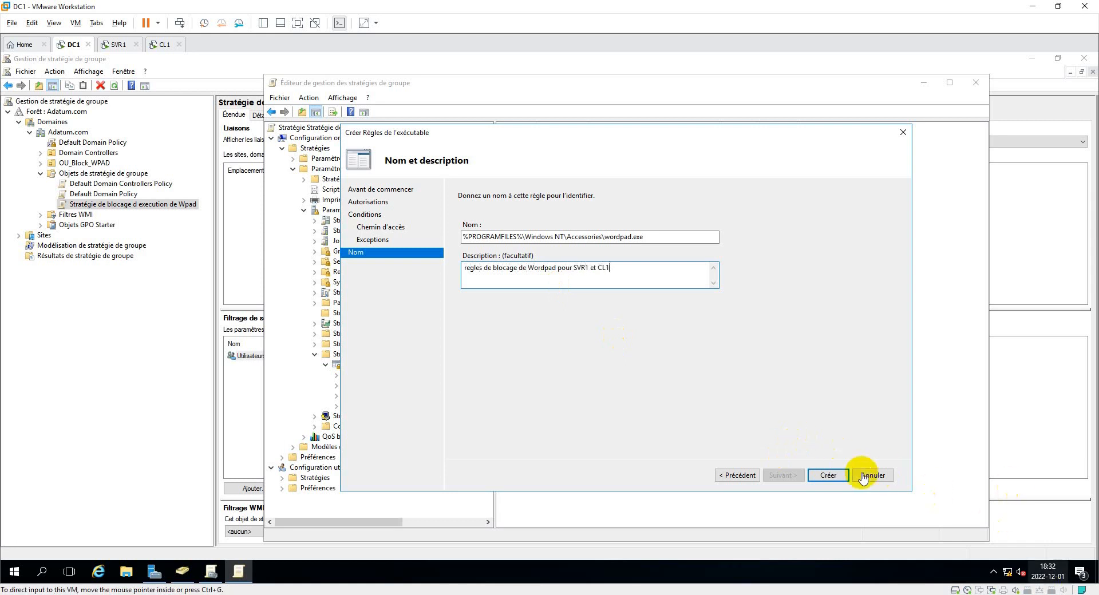
left_click(829, 475)
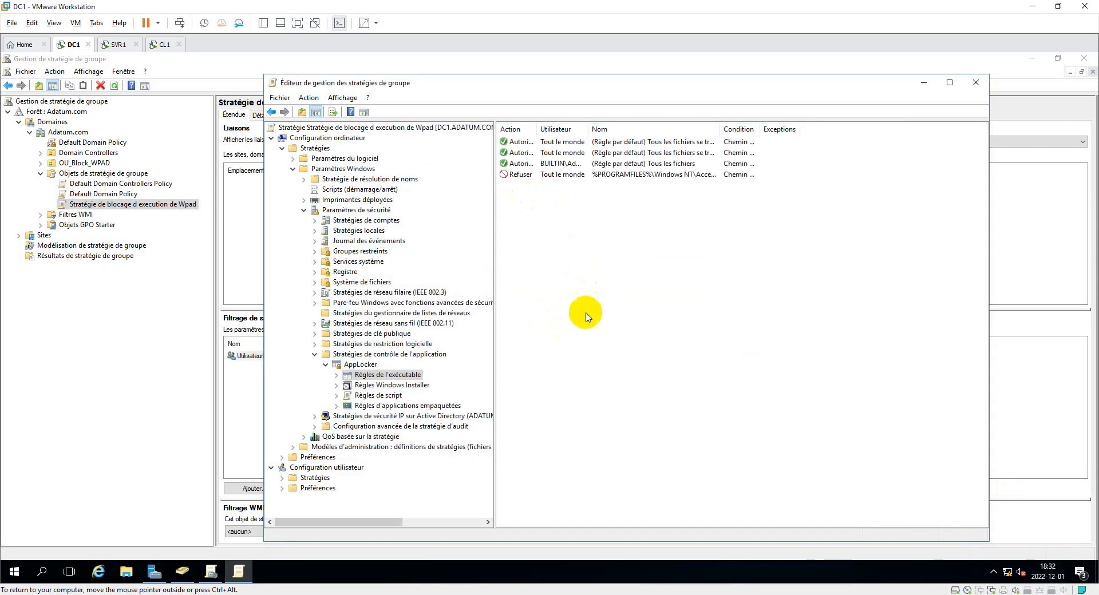
- Open AppLocker's rule enforcement settings and mark the executable rules as configured
left_click(367, 365)
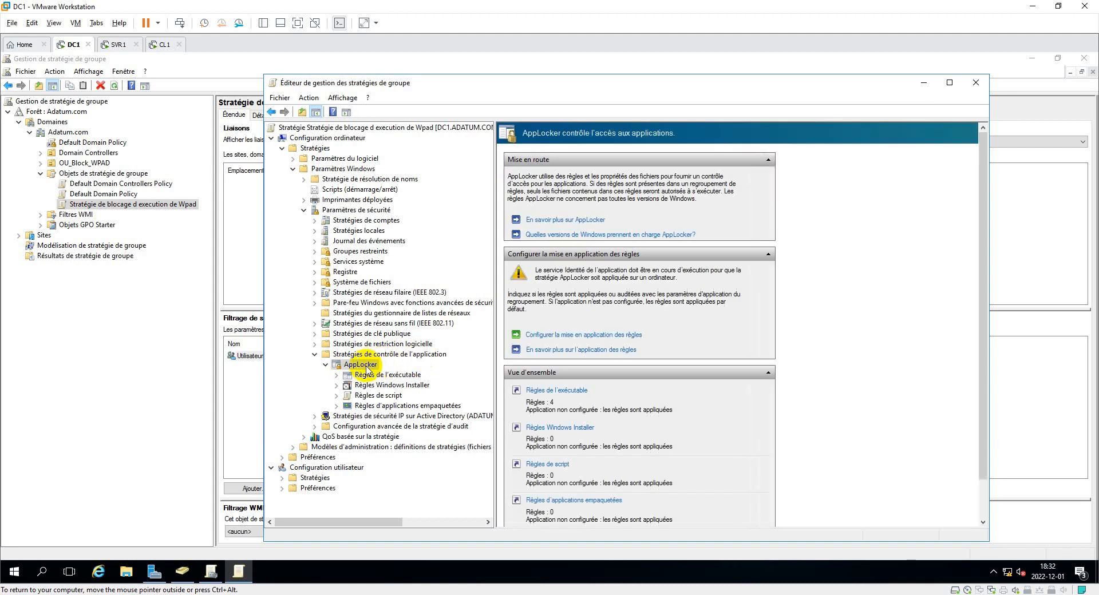
left_click(615, 335)
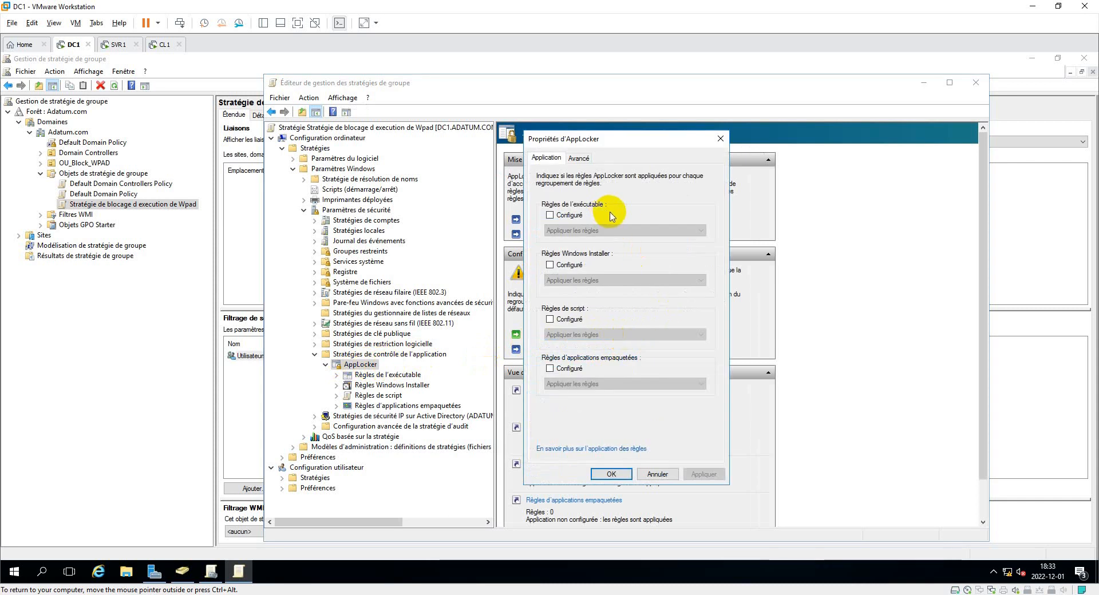
left_click(568, 216)
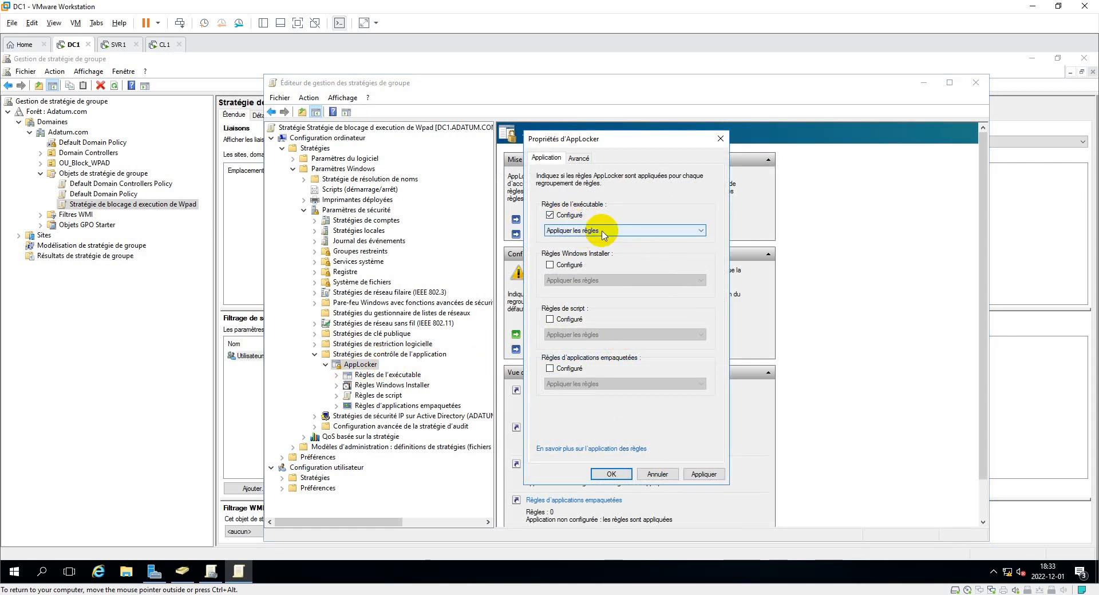
- Try the Auditer uniquement mode for the executable rules and switch back to Appliquer les règles
left_click(603, 231)
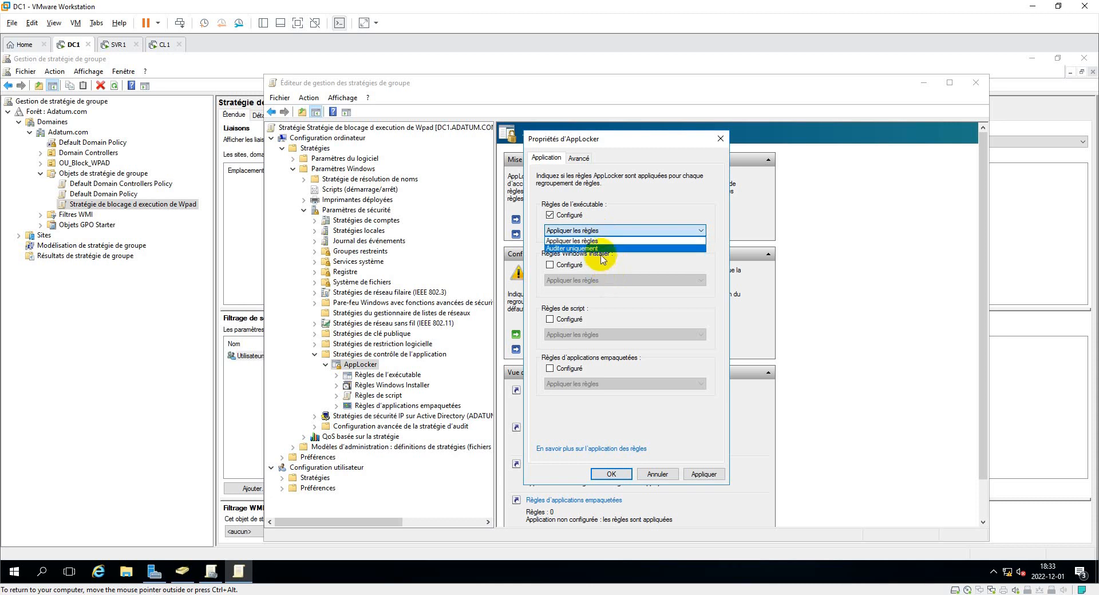
left_click(583, 249)
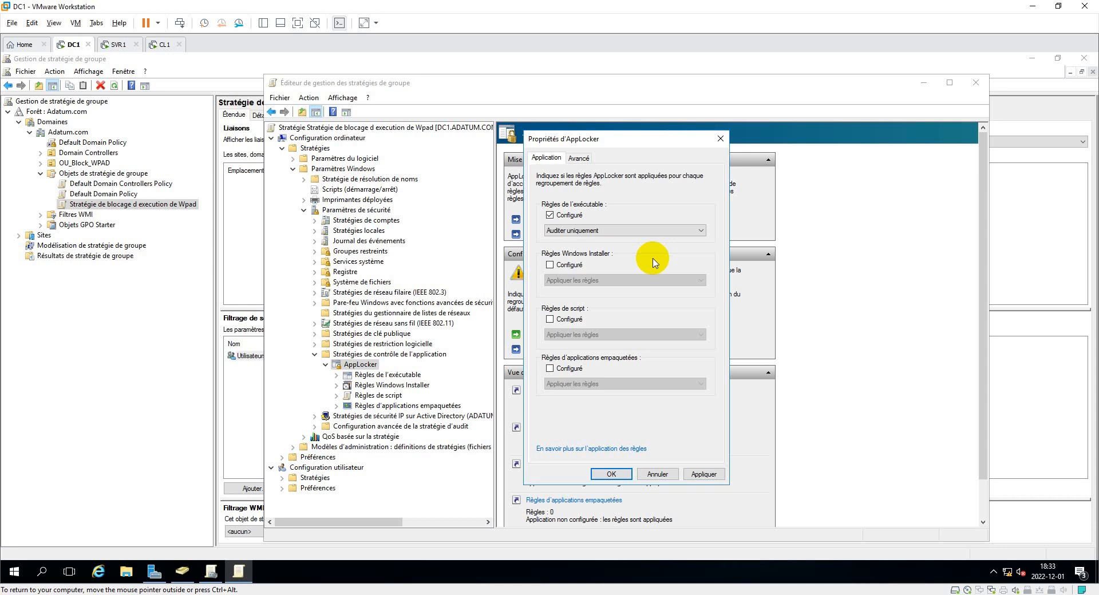
left_click(628, 232)
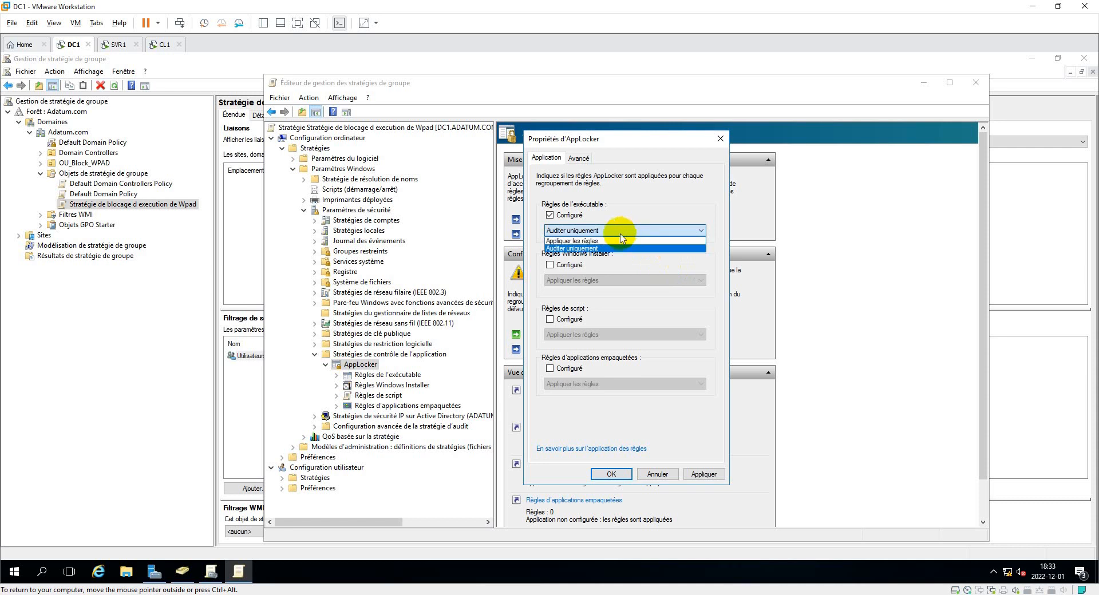
left_click(596, 239)
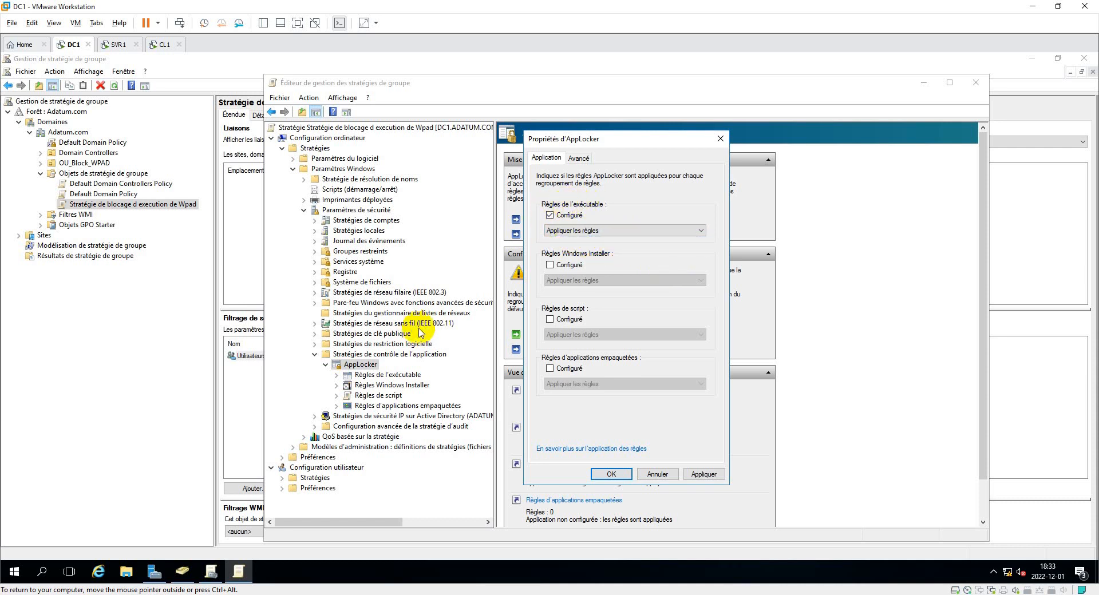
- Apply the Appliquer les règles enforcement for executable rules and close the AppLocker properties
left_click(611, 474)
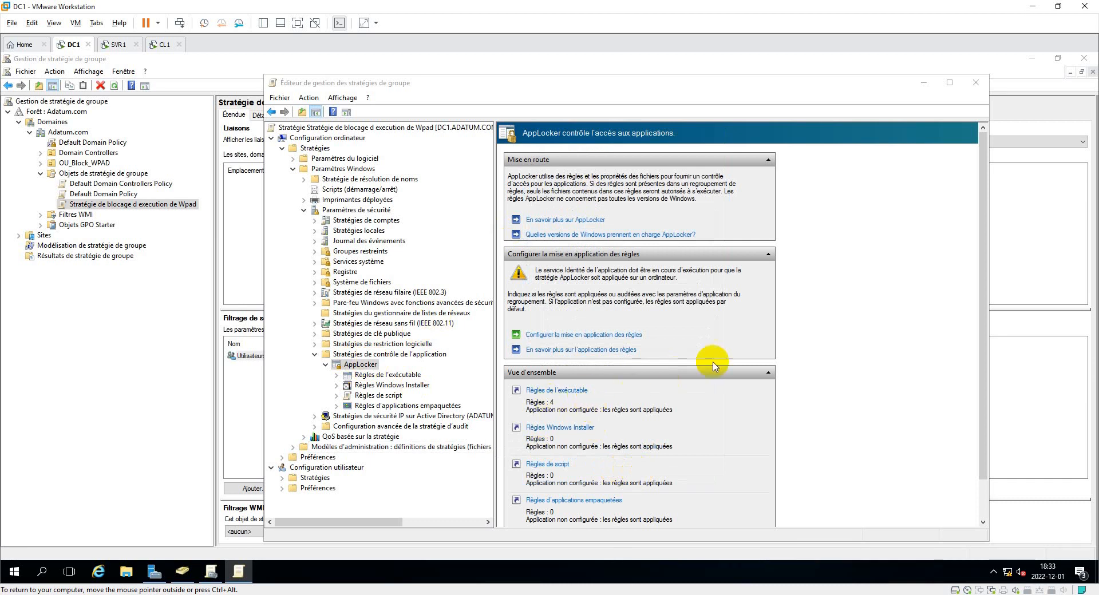
left_click(727, 349)
key("alt+Tab")
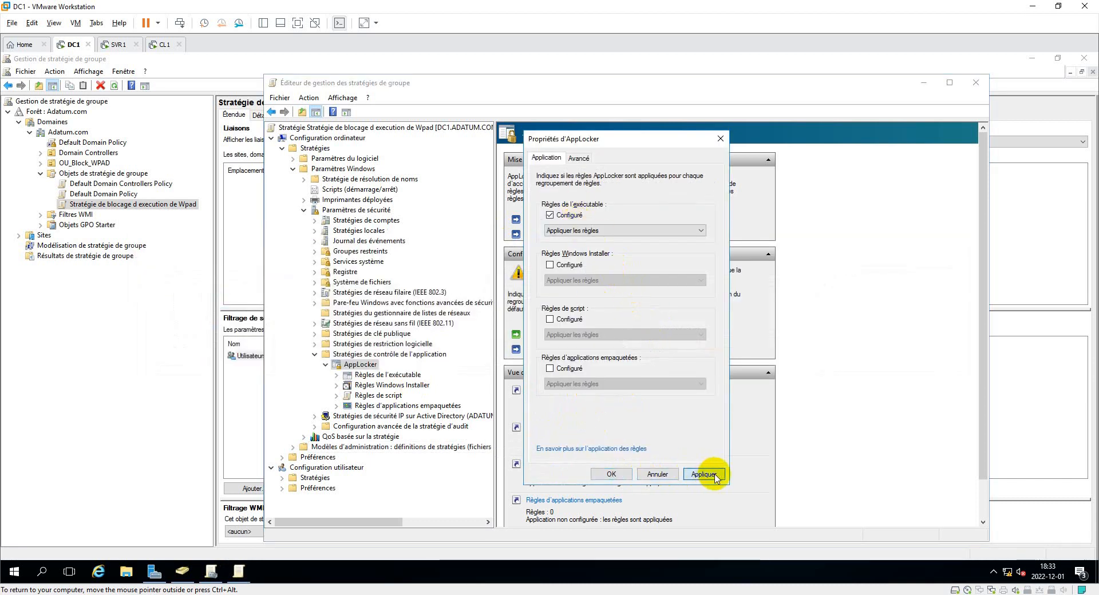
left_click(628, 475)
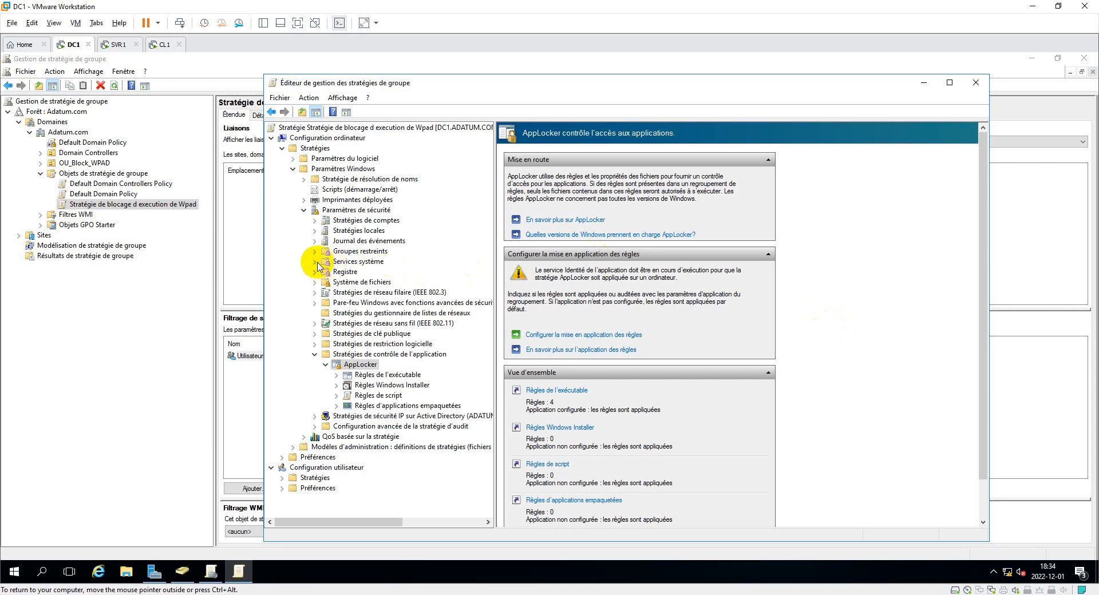
- Define the policy setting for the Identité de l'application system service with startup mode Automatique
left_click(359, 265)
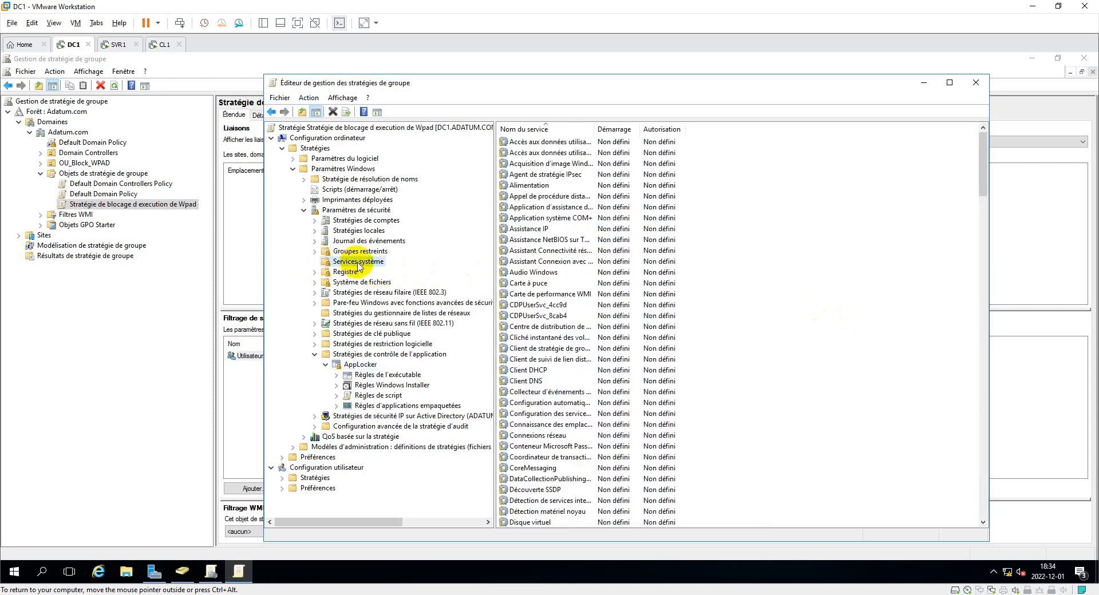
double_click(595, 130)
left_click(567, 153)
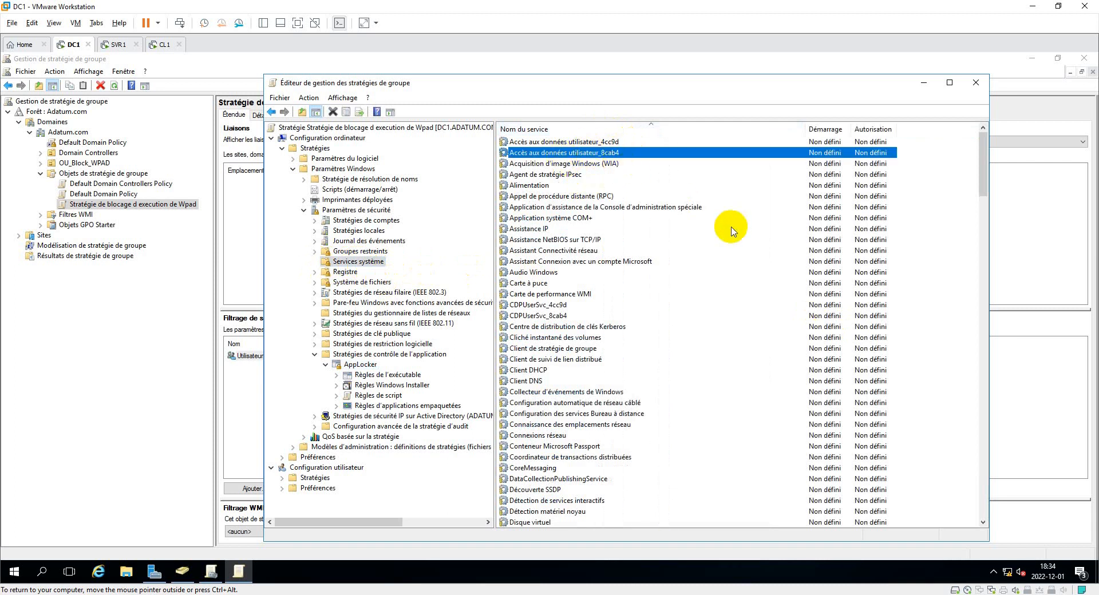
key("i")
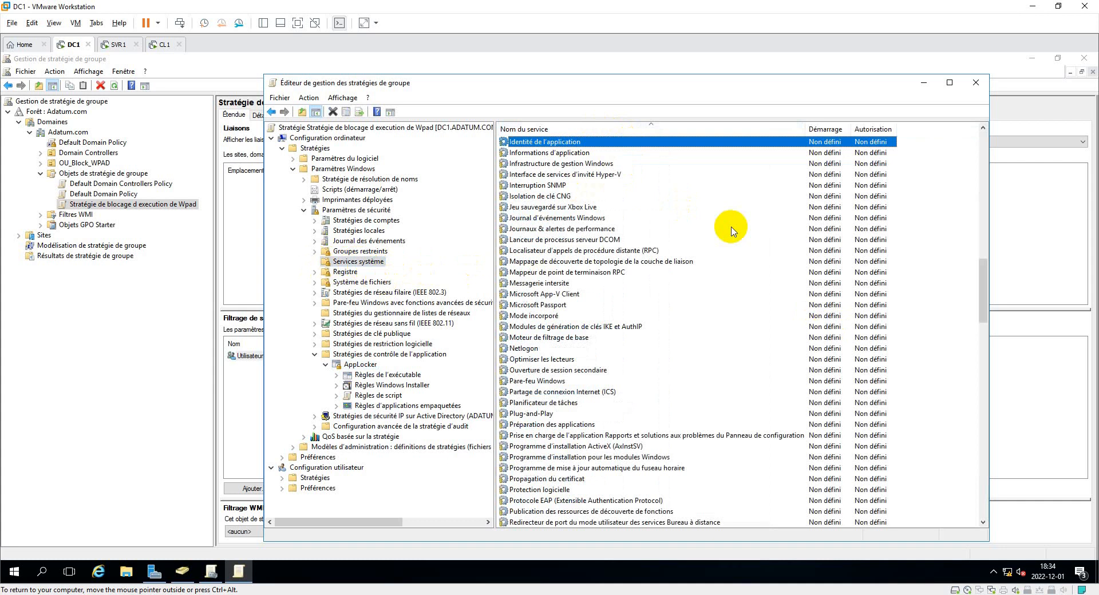
double_click(555, 146)
left_click(581, 206)
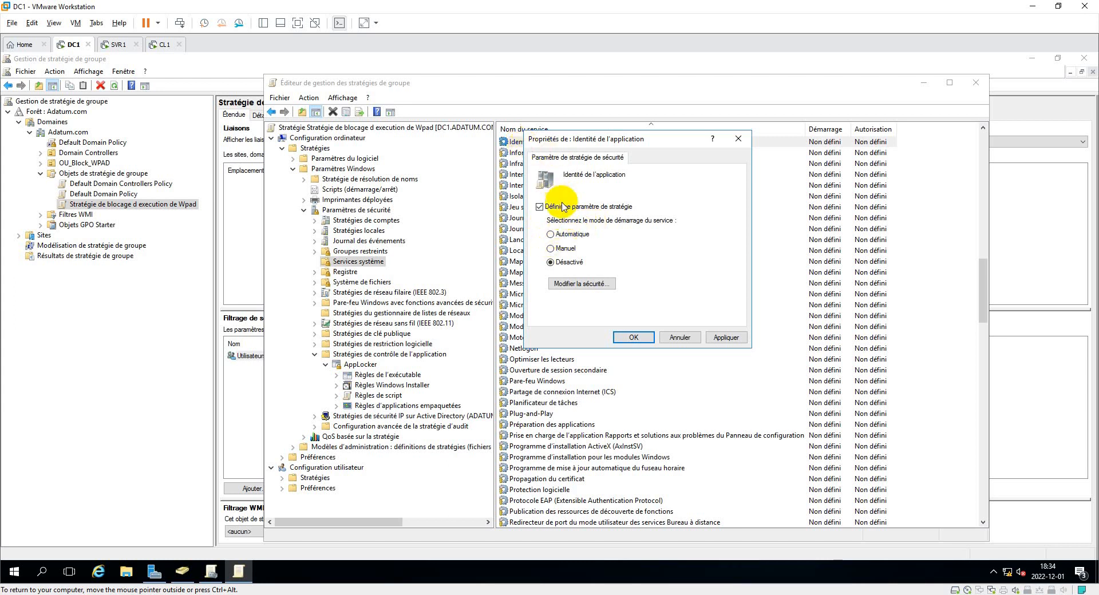
left_click(550, 234)
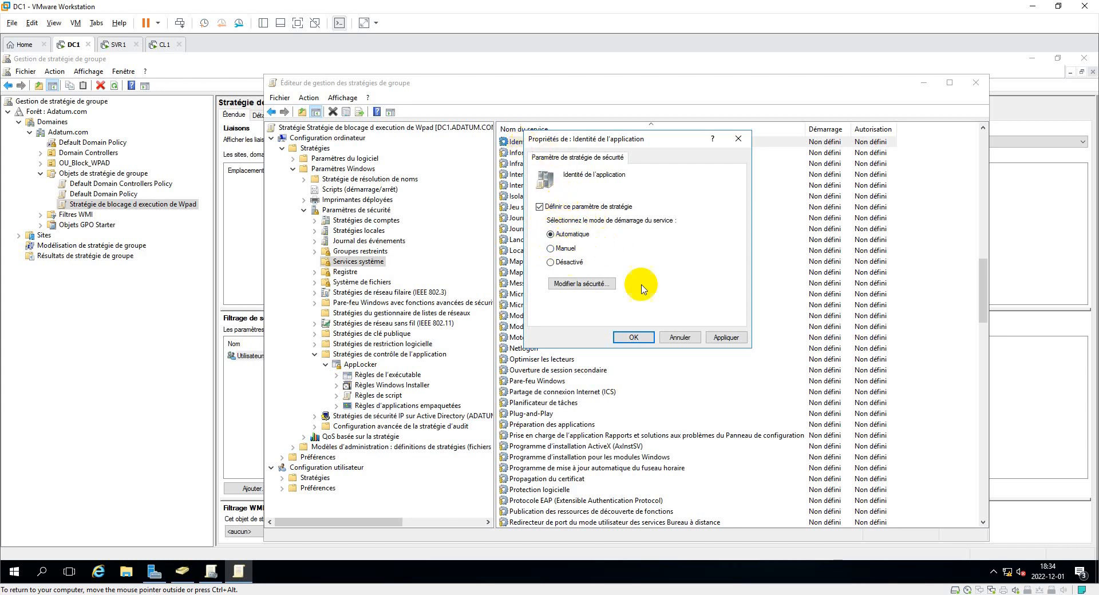
left_click(726, 338)
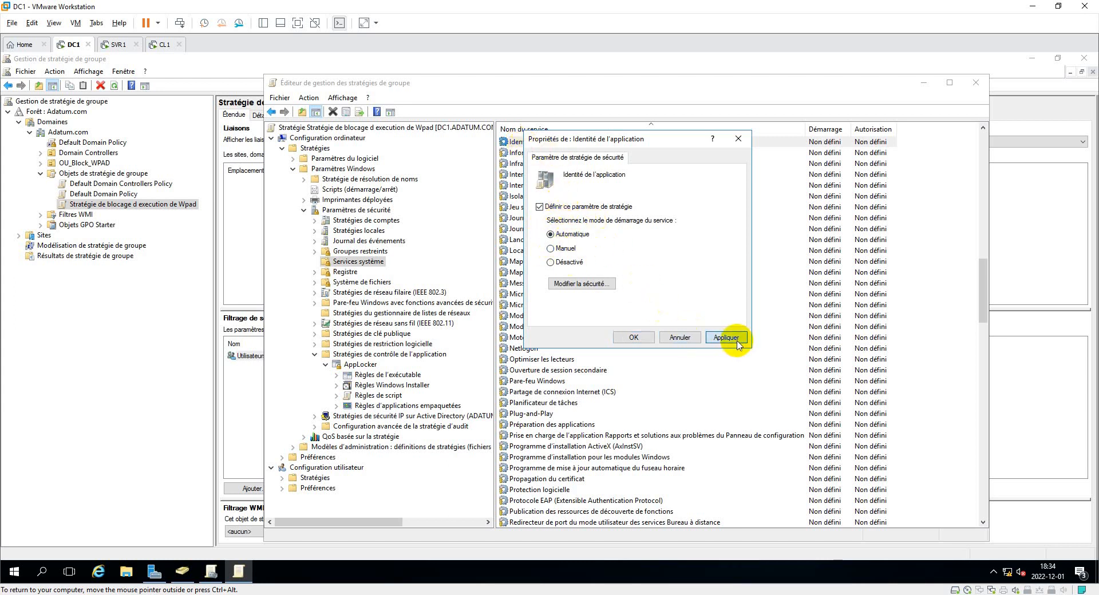
left_click(632, 337)
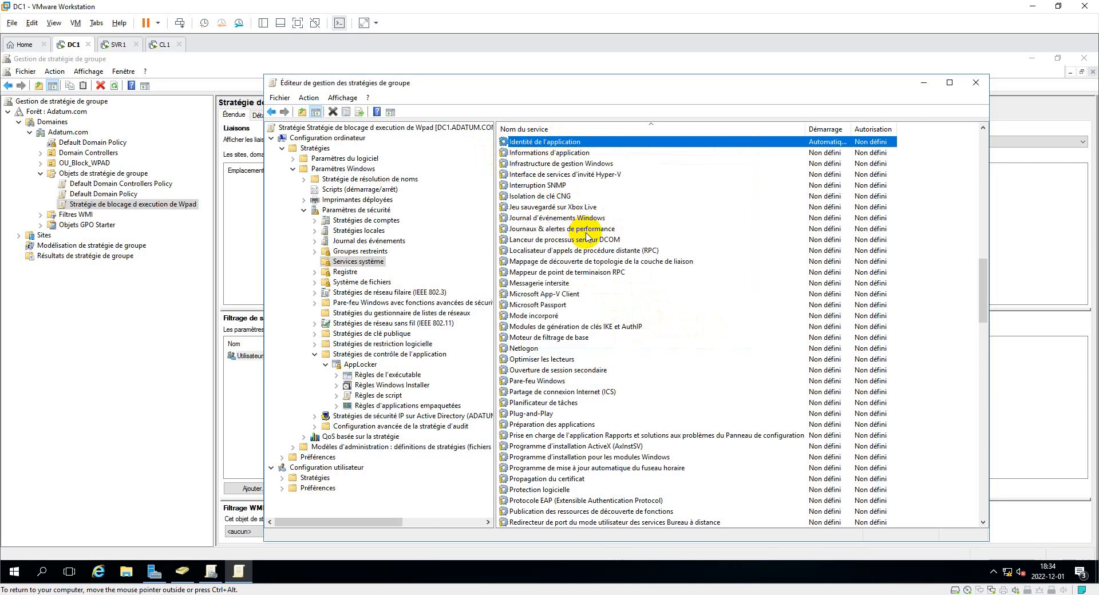
double_click(552, 142)
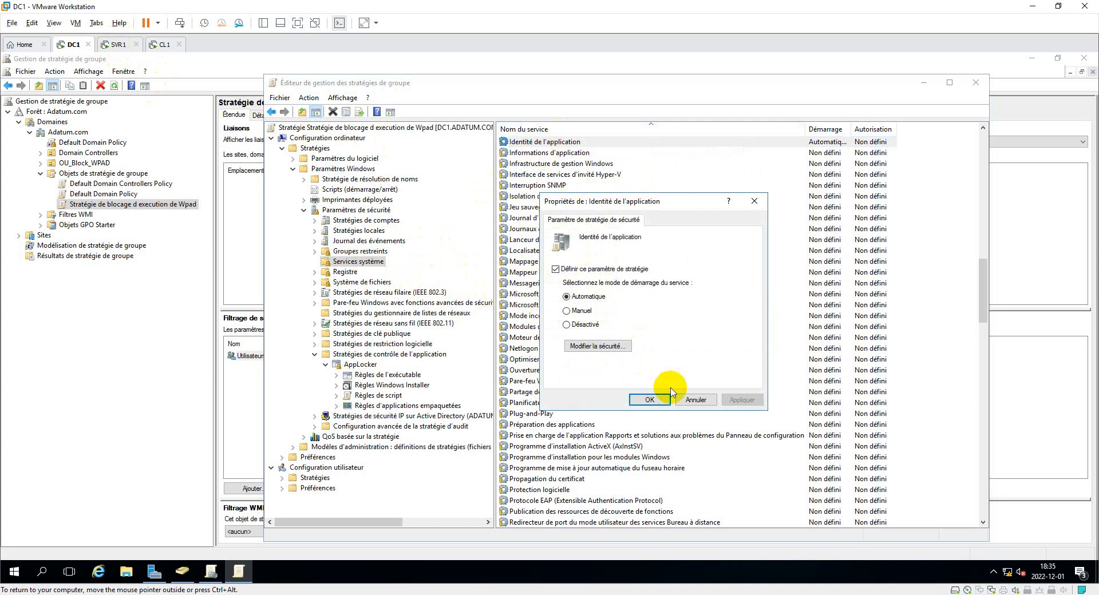
left_click(641, 400)
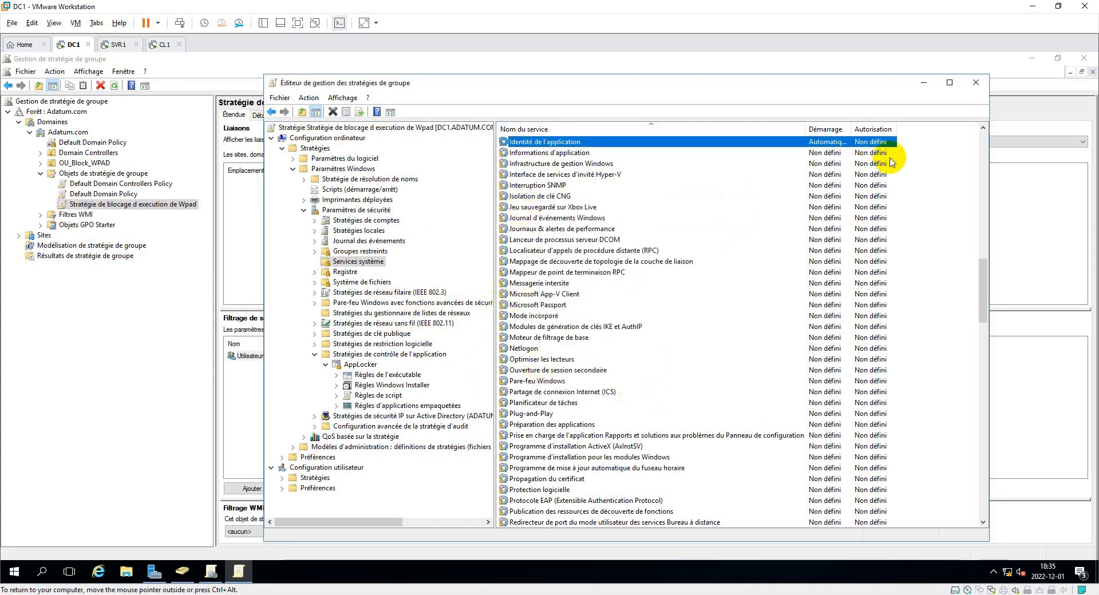
- Minimize the policy editor and link the existing GPO "Stratégie de blocage d execution de Wpad" to OU_Block_WPAD
left_click(924, 85)
left_click(78, 165)
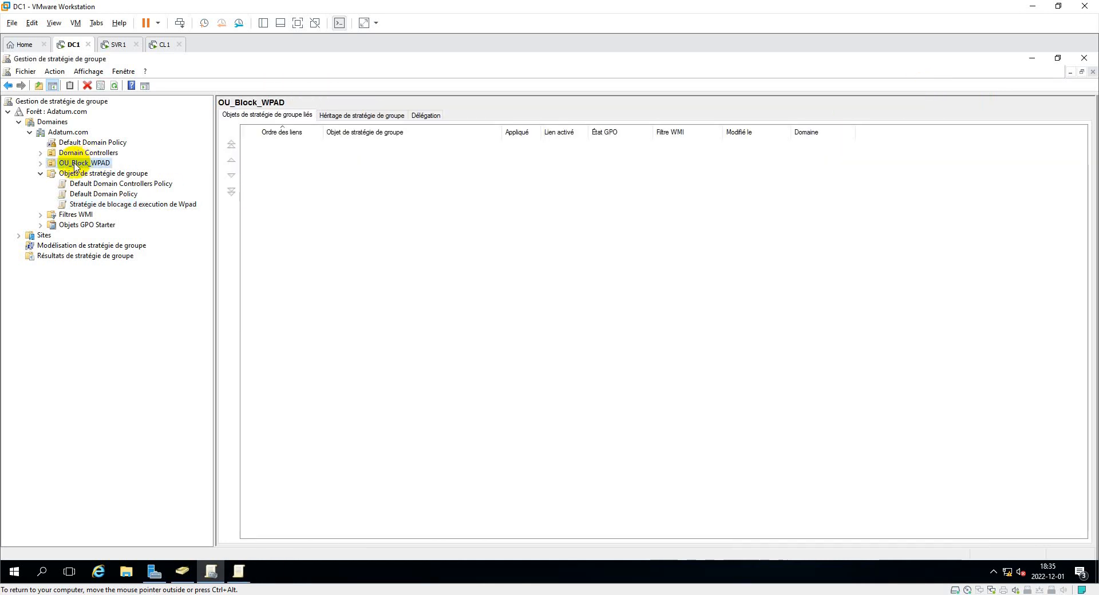
right_click(96, 167)
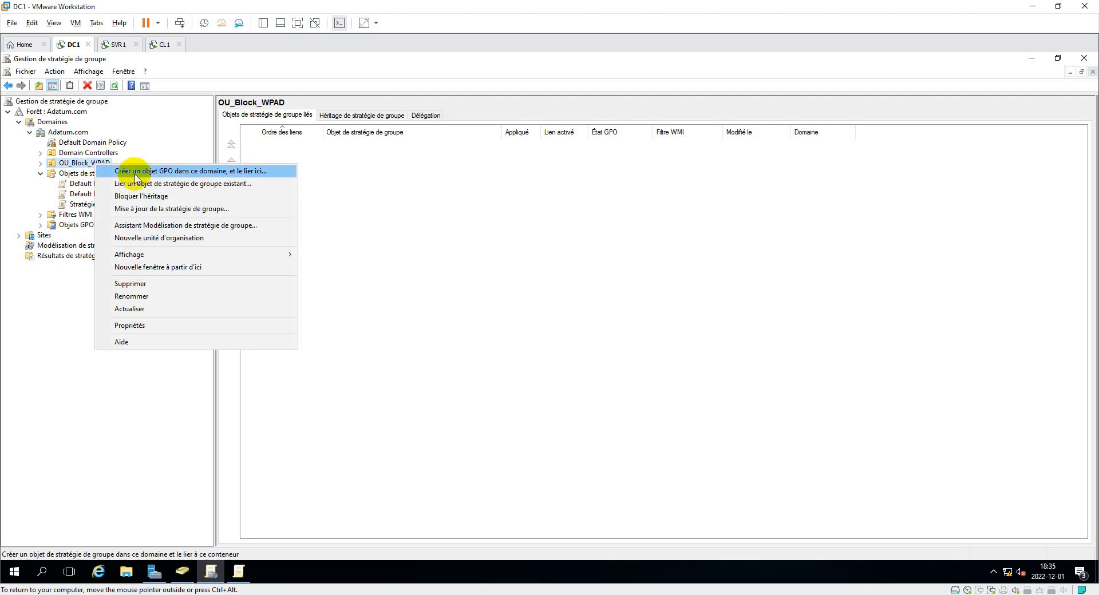
left_click(189, 183)
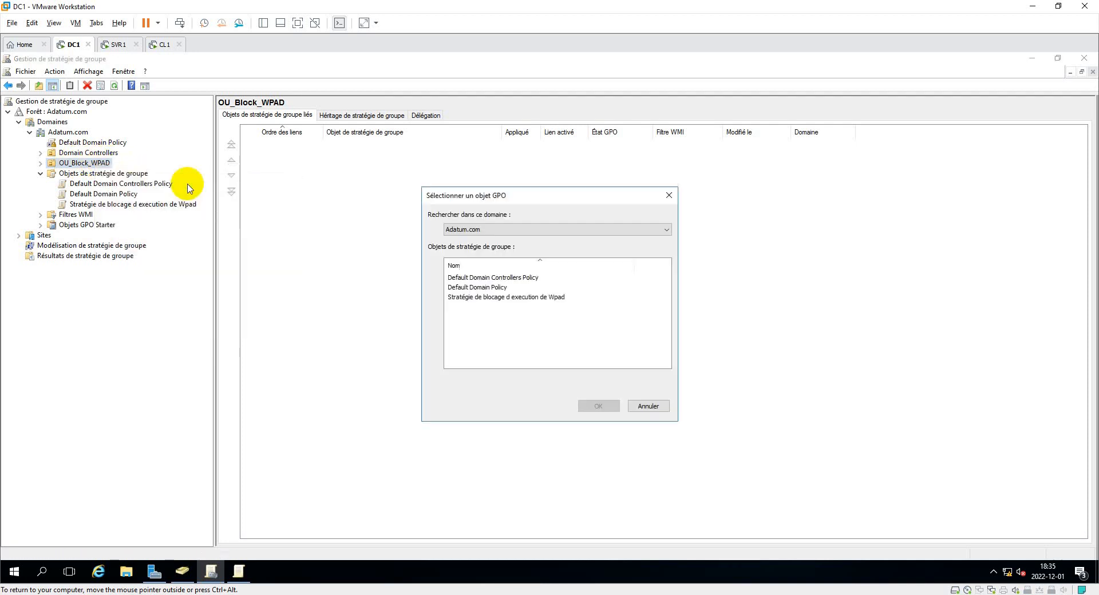
left_click(485, 297)
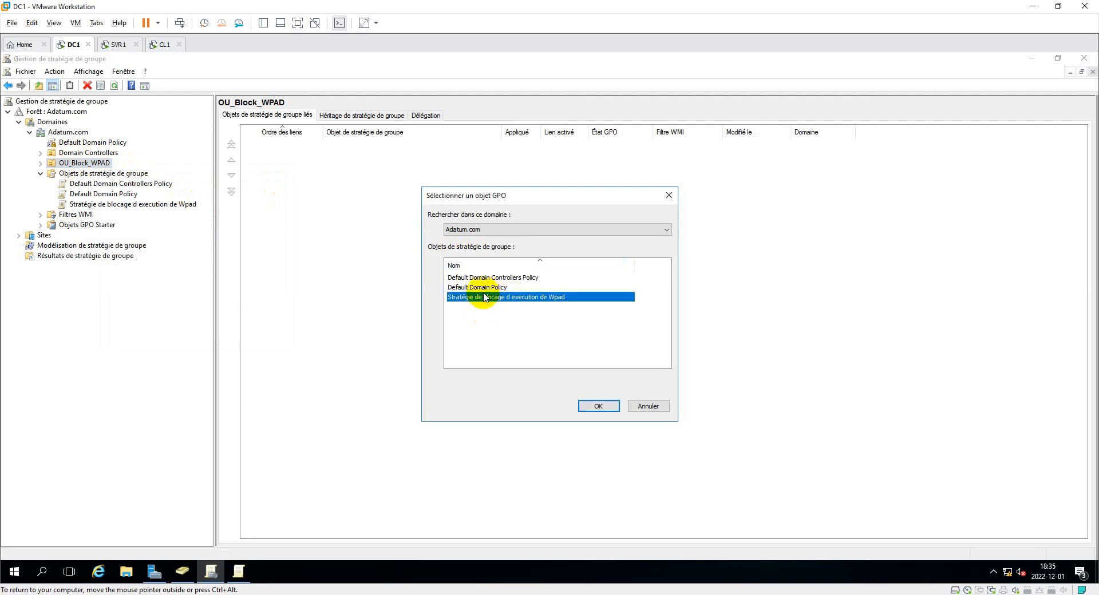
left_click(605, 408)
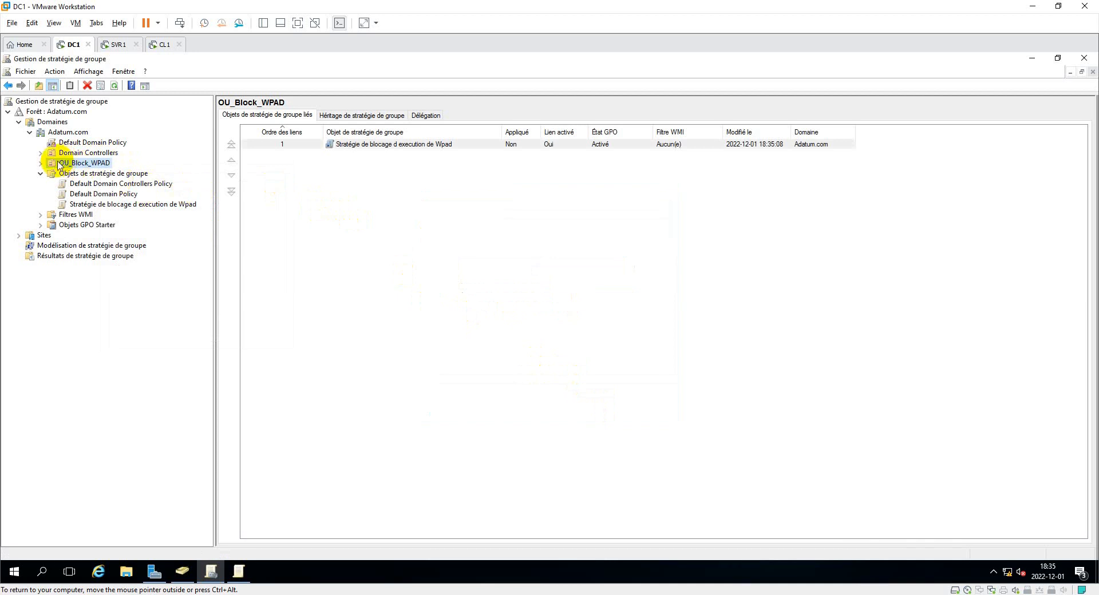
- Expand OU_Block_WPAD and enforce the link of the WordPad blocking policy
left_click(40, 163)
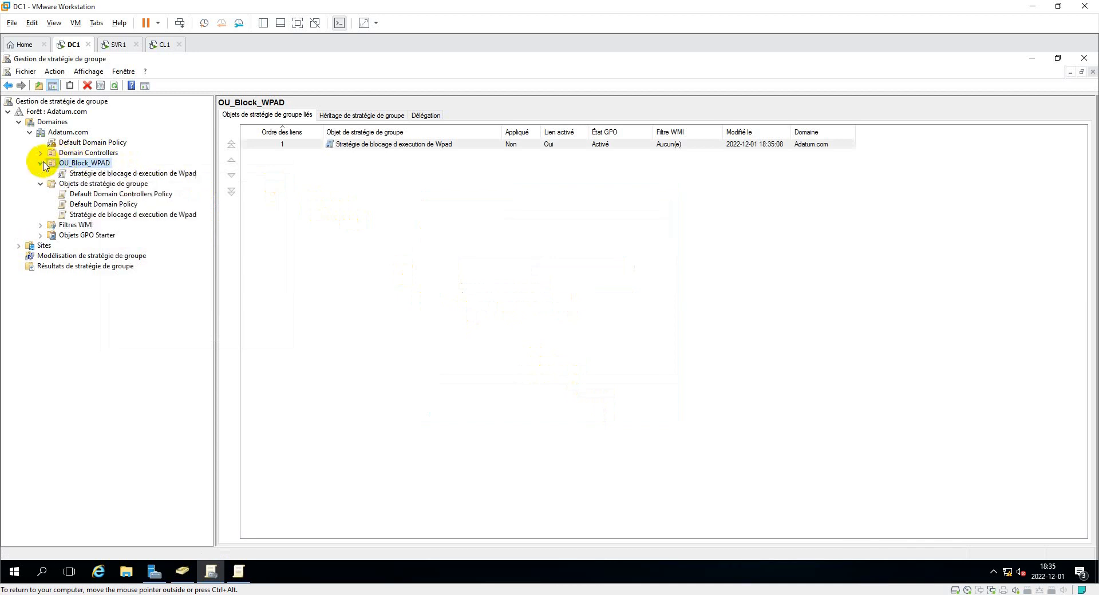
right_click(86, 173)
left_click(93, 186)
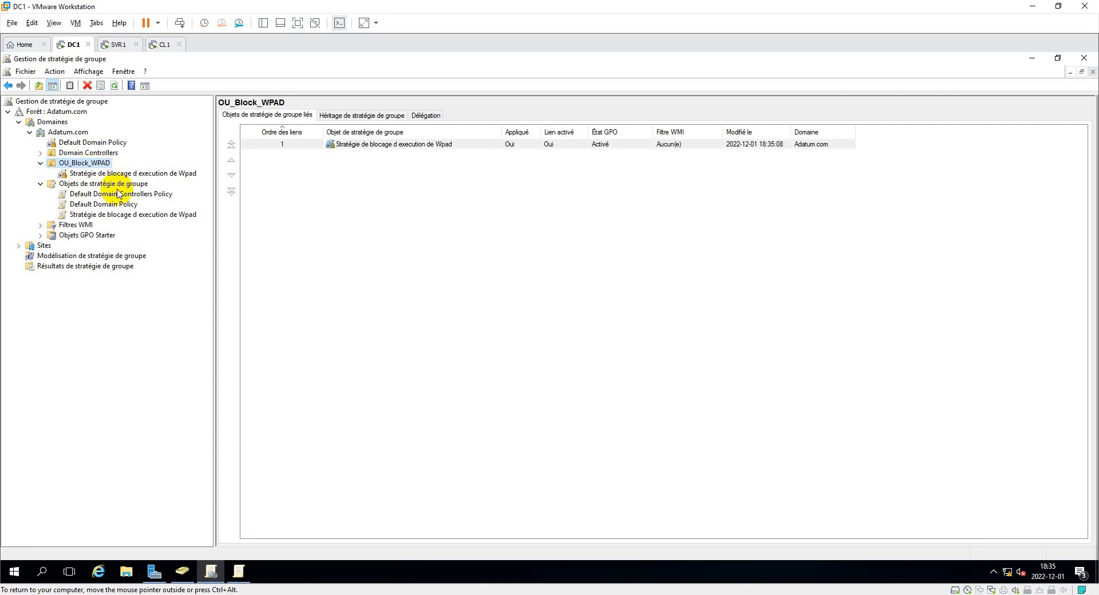
left_click(337, 440)
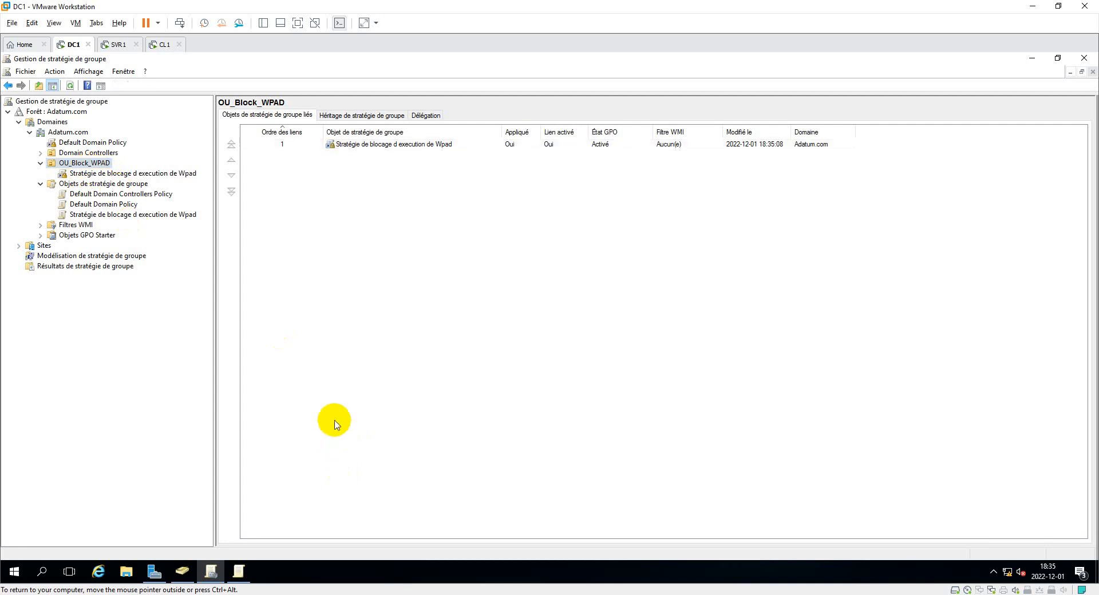
- Open a command prompt on DC1 and force a policy refresh with gpupdate /force
key("super+r")
type("cmd")
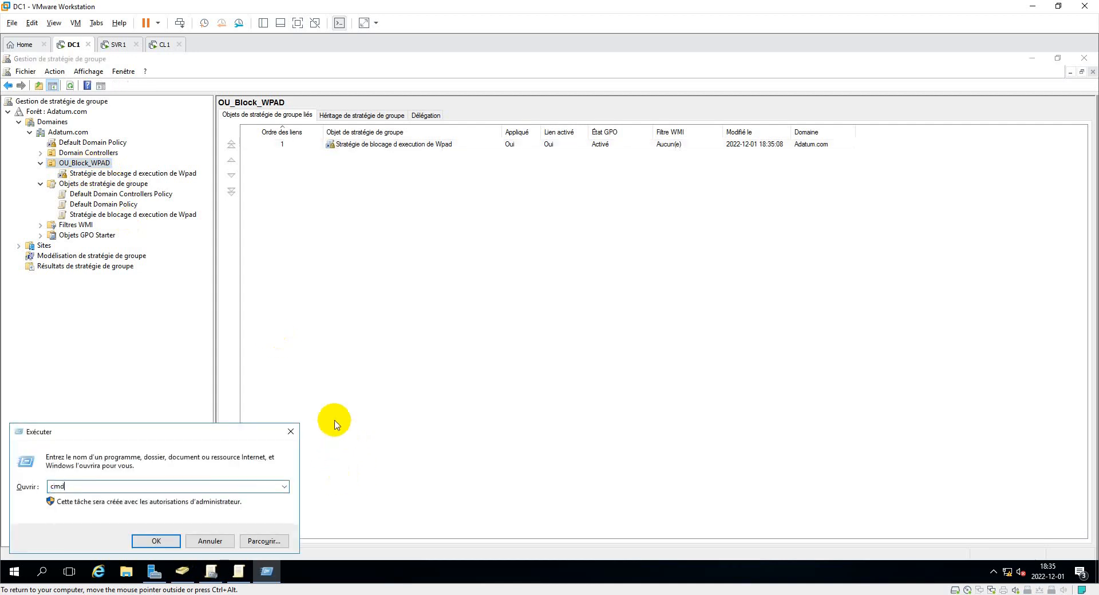
key("Return")
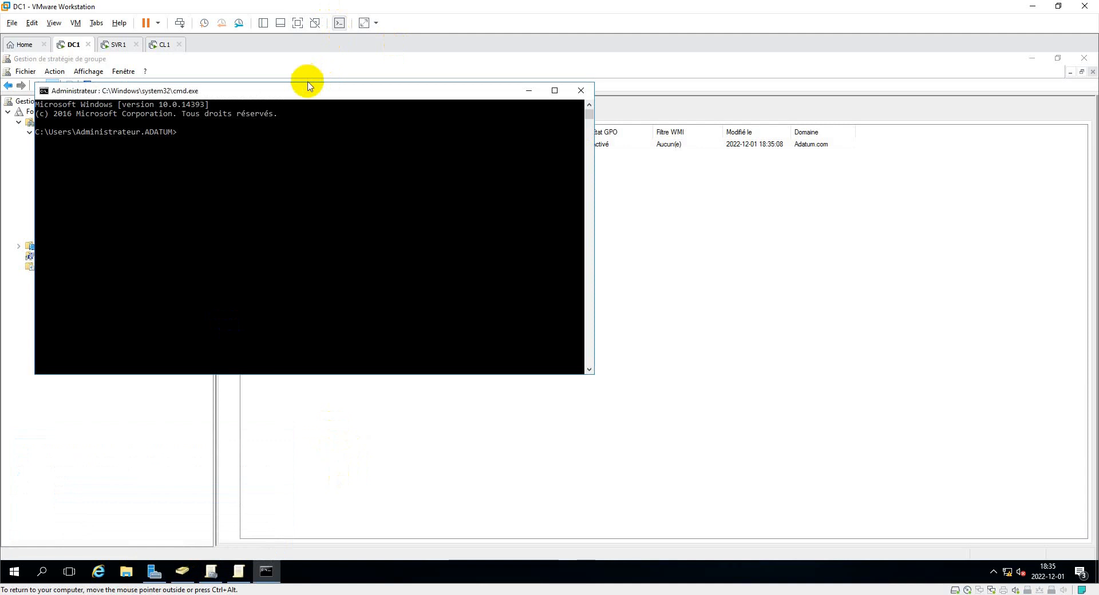
left_click_drag(305, 92, 558, 110)
type("gpudate /force")
key("Return")
type("gp")
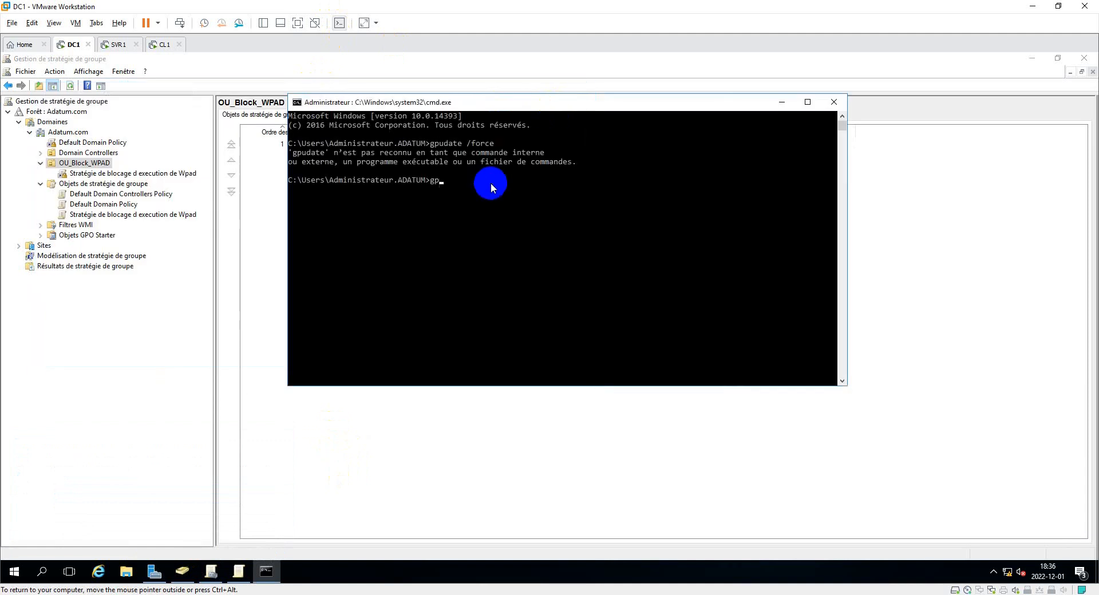
type("upda")
type("te")
type(" /force")
key("Return")
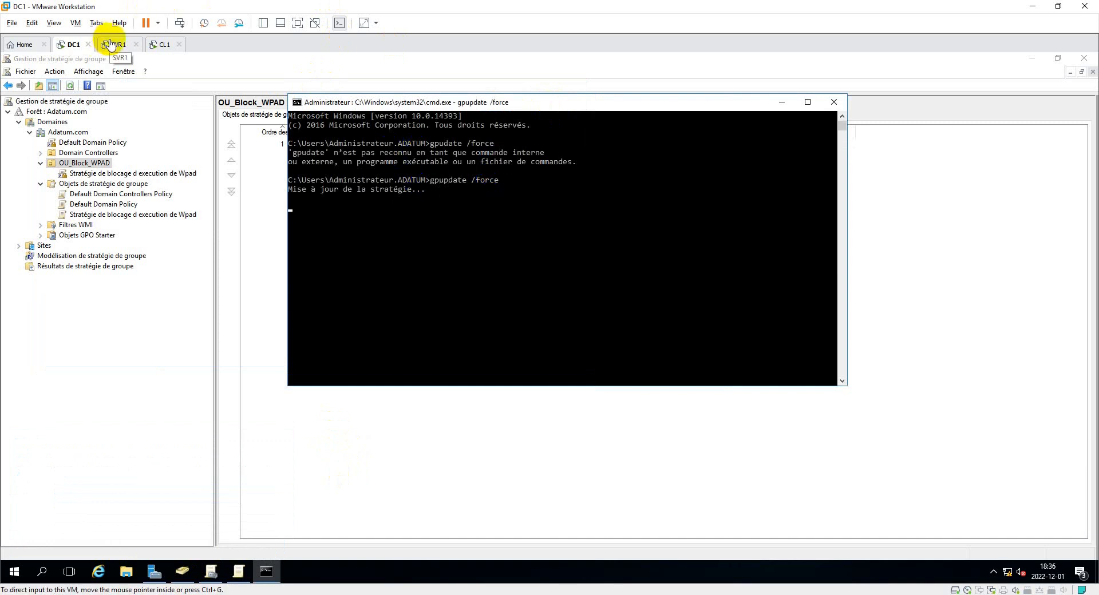
- Switch to the SVR1 virtual machine and unlock it by entering the domain administrator's password
left_click(109, 46)
left_click(368, 225)
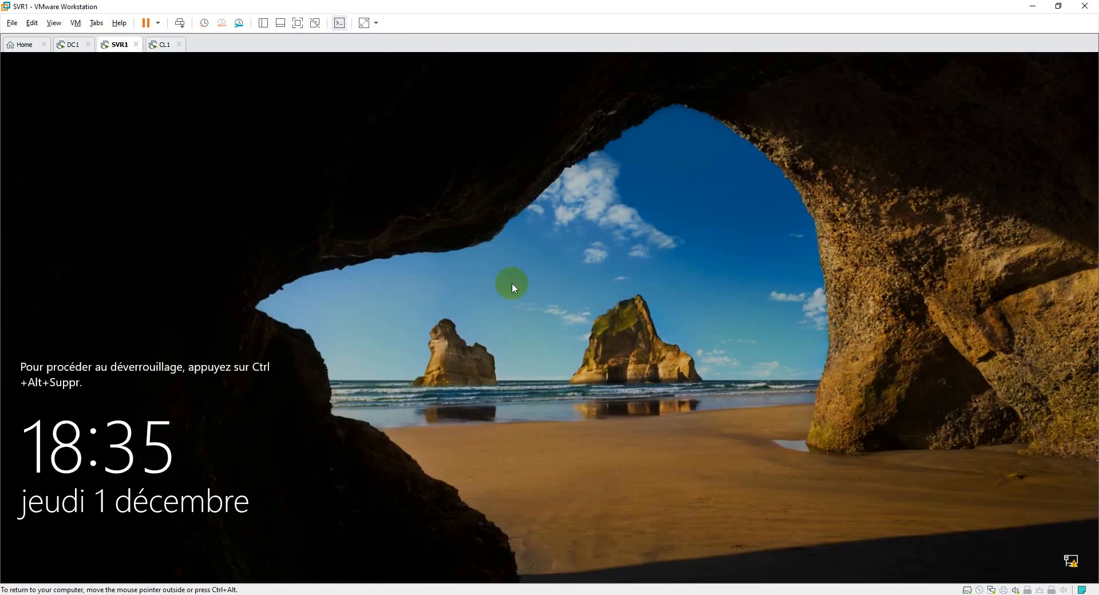
left_click(180, 23)
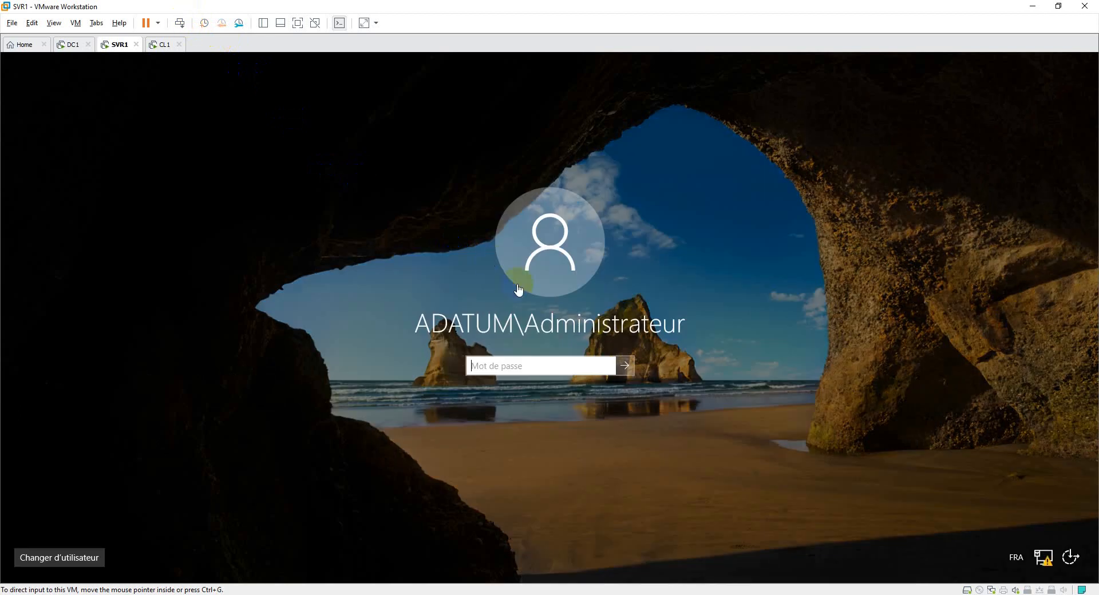
left_click(531, 362)
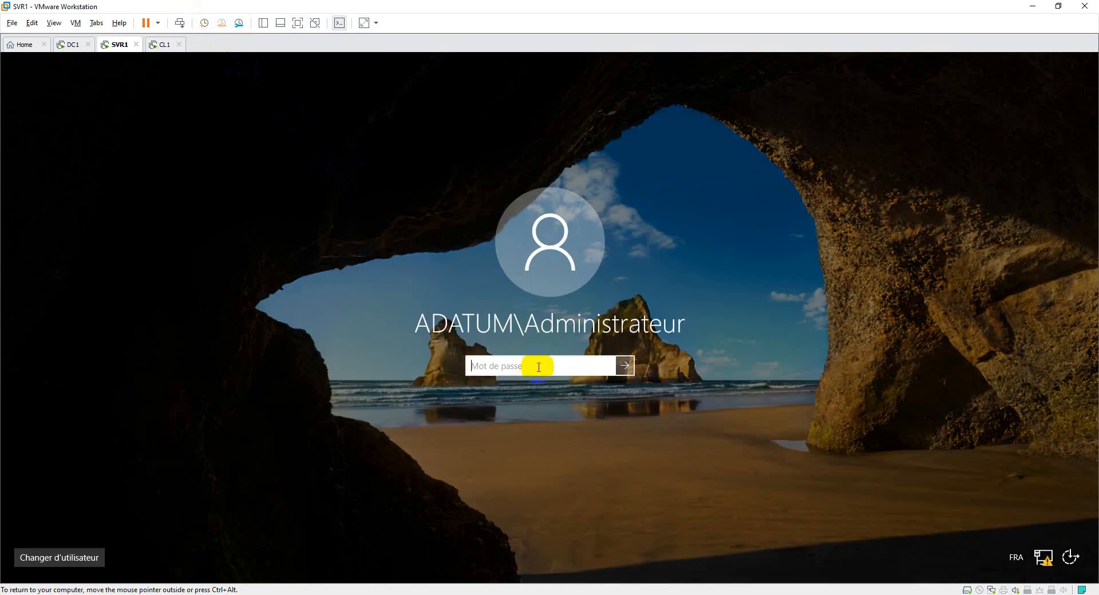
type("P")
key("Return")
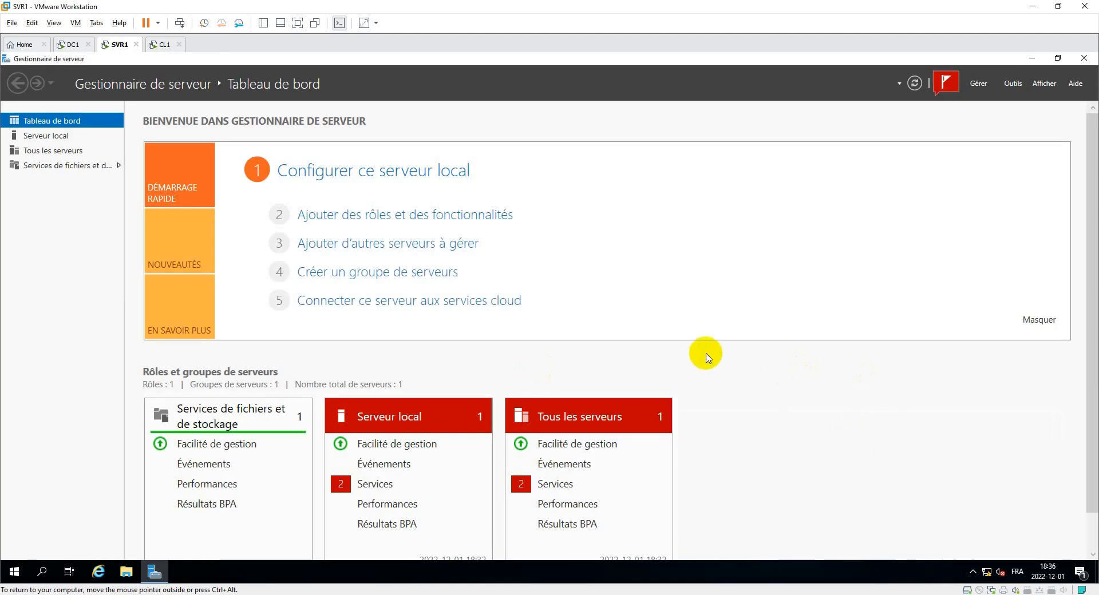
- Open a command prompt on SVR1 and force a policy refresh with gpupdate /force, checking DC1's command prompt as well
key("super+r")
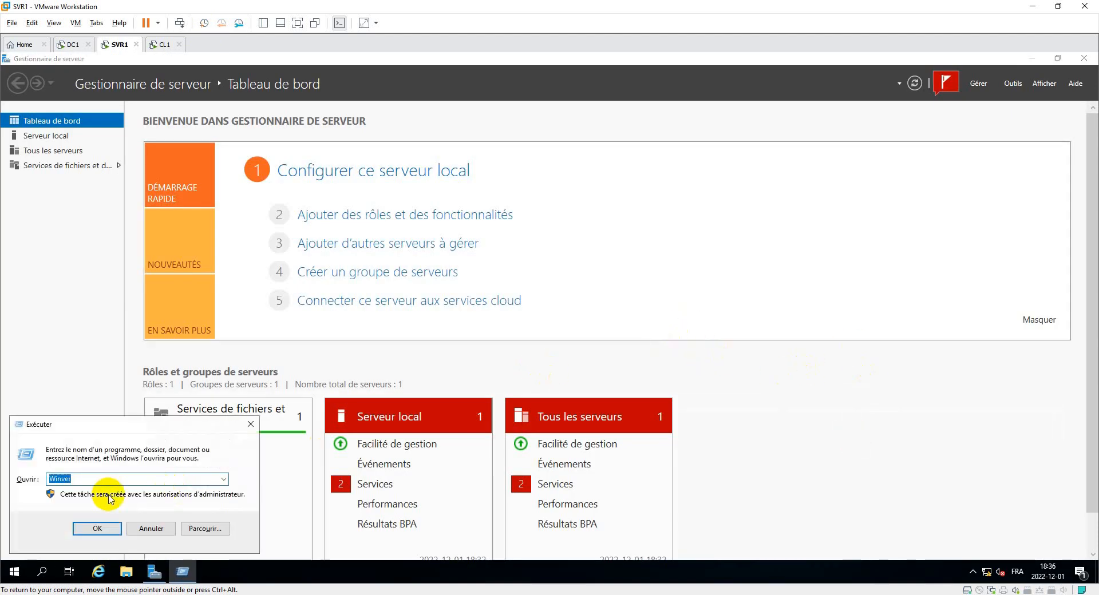
type("cmd")
key("Return")
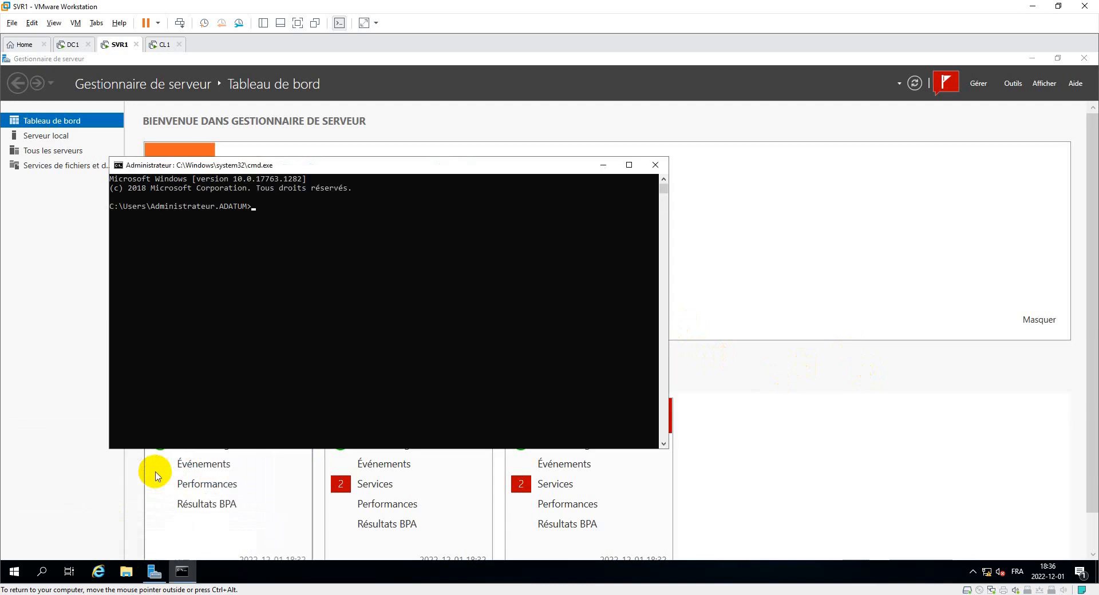
left_click(253, 273)
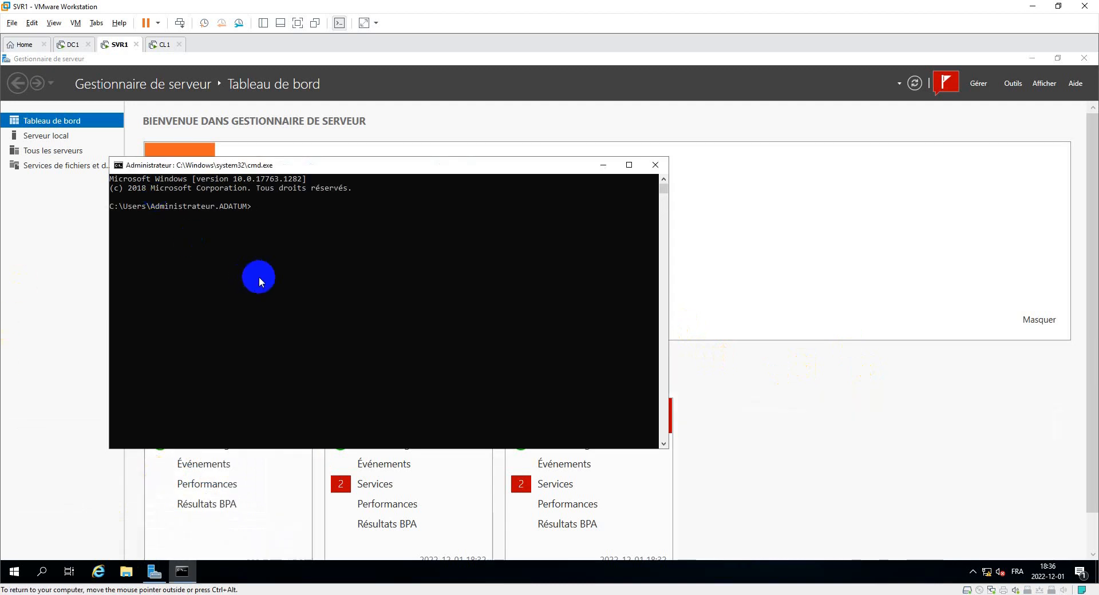
type("gpupdate /force")
key("Return")
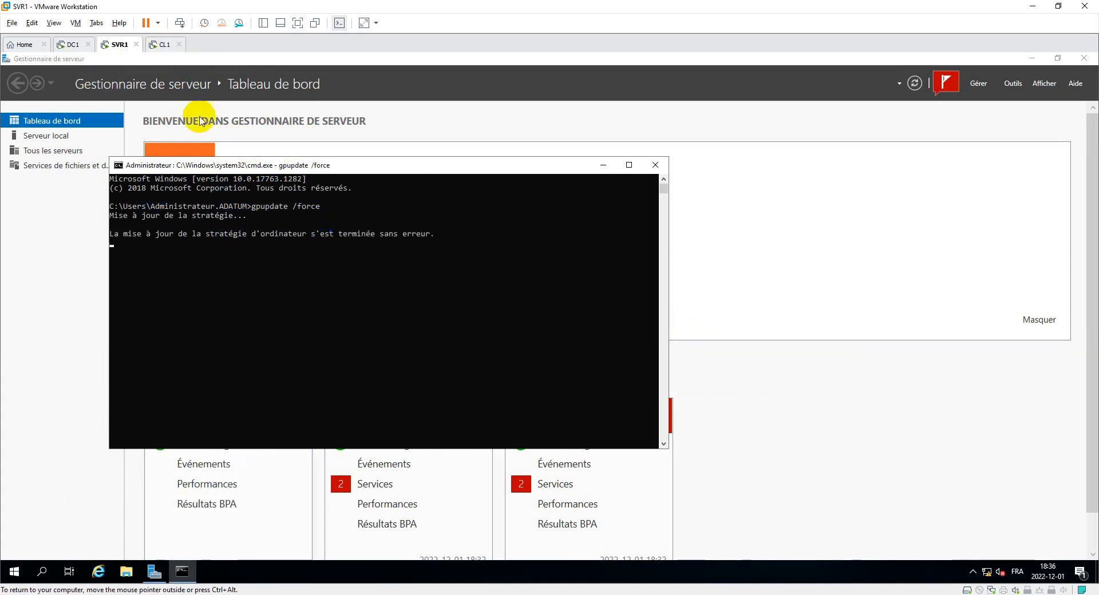
left_click(68, 44)
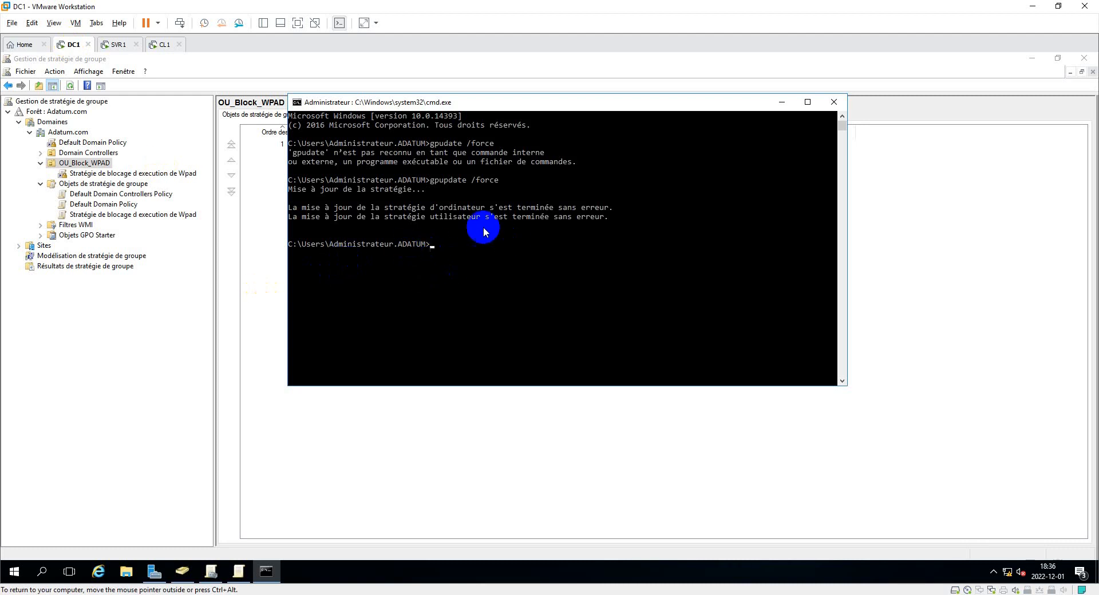
left_click(114, 44)
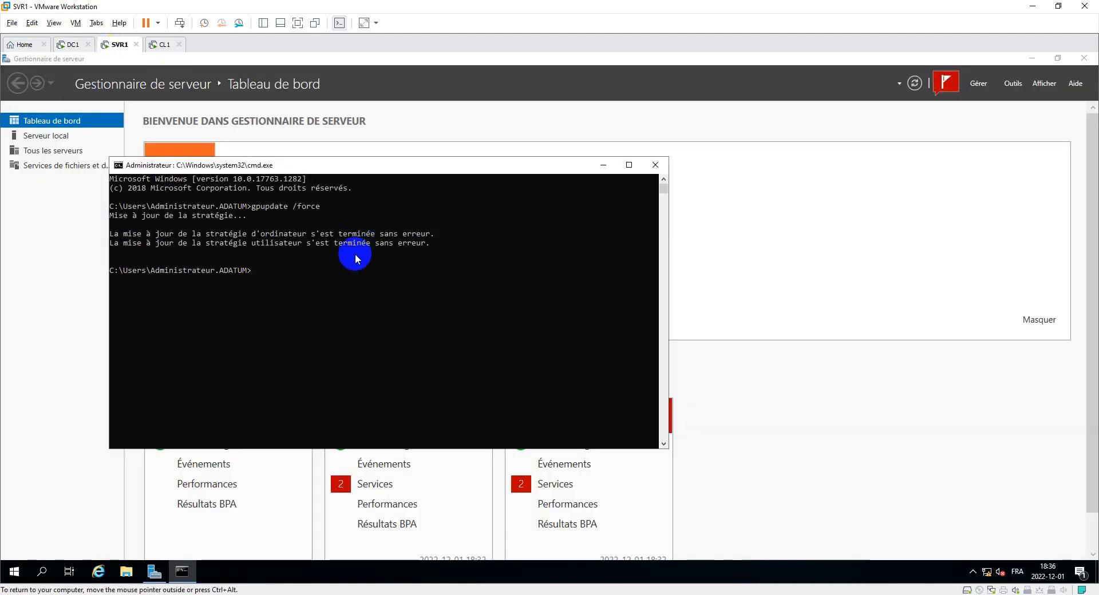
- Move SVR1's command prompt window higher and run gpresult /R to report the group policy results
left_click(299, 271)
left_click_drag(568, 173, 572, 106)
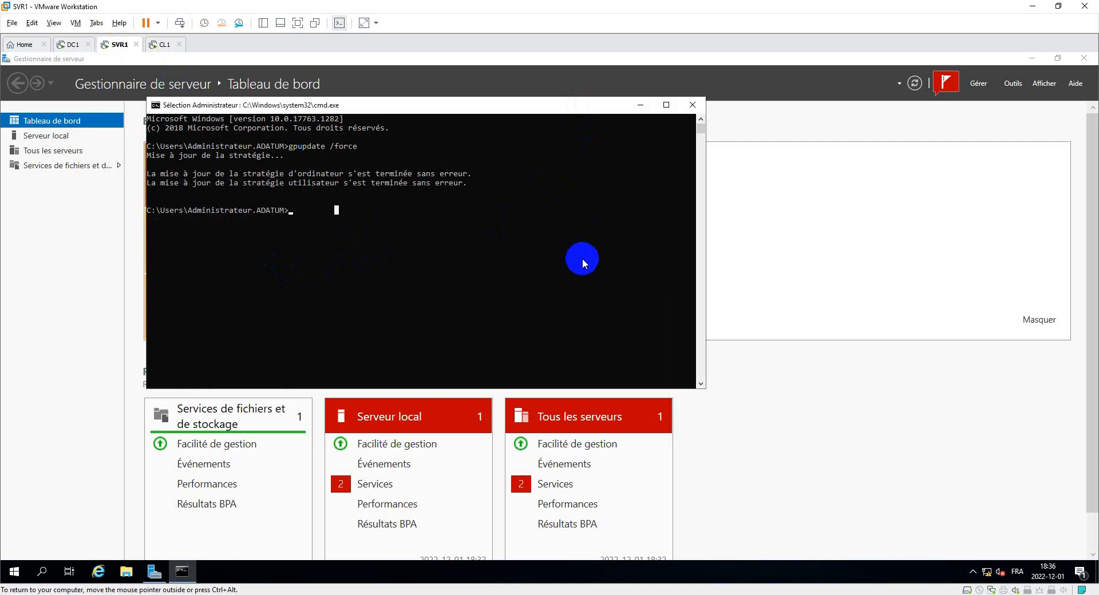
type("gpresult /R")
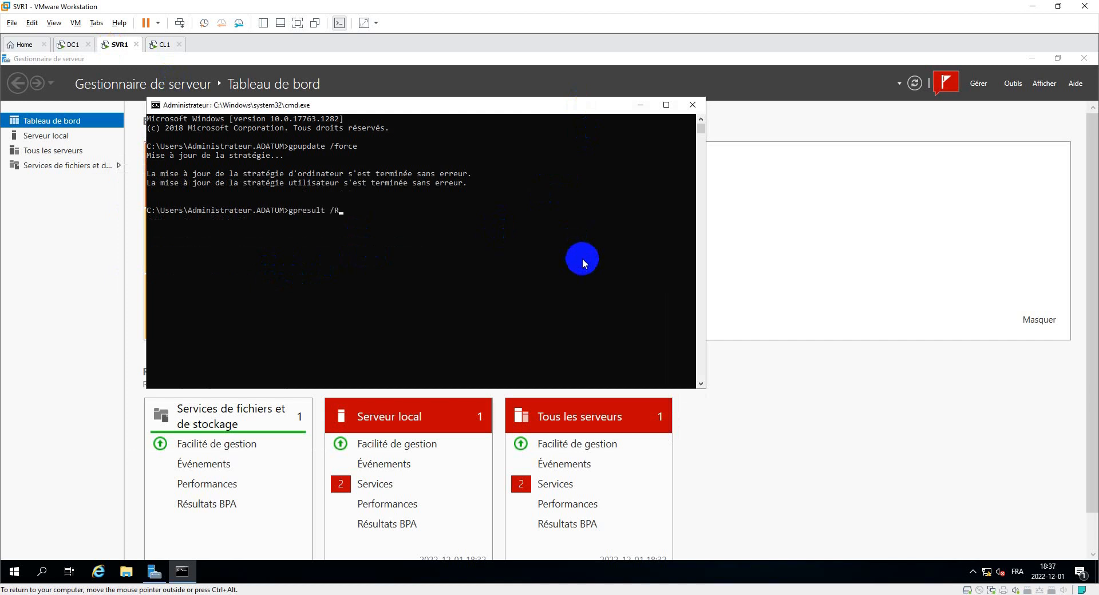
key("Return")
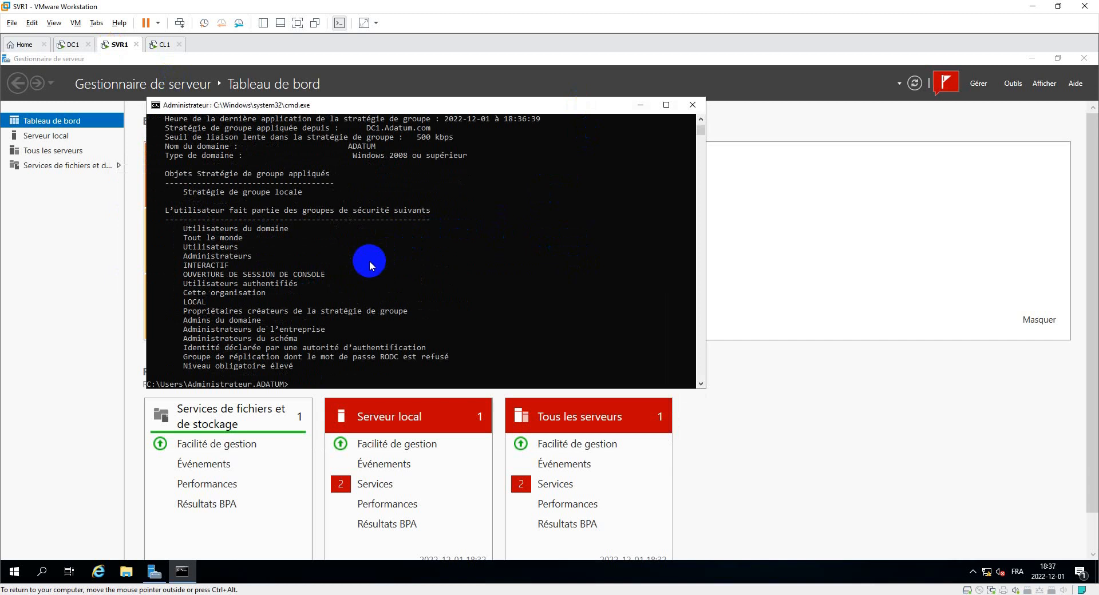
- Examine the computer settings in the gpresult report for applied policies and highlight the "Stratégie de blocage d execution de Wpad" line
scroll(370, 260, "up", 8)
scroll(369, 265, "up", 2)
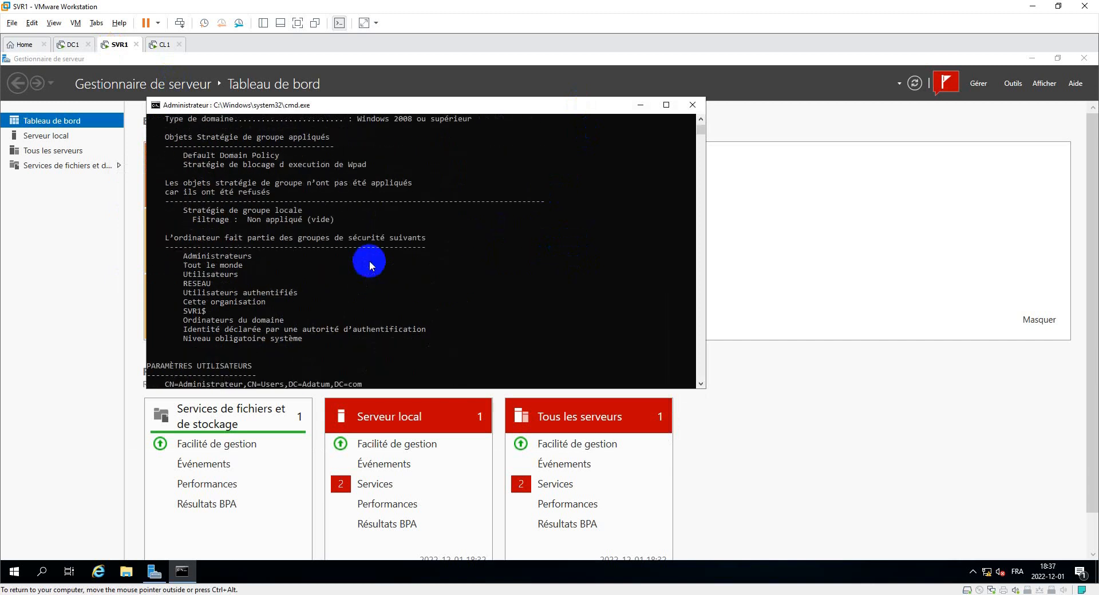
scroll(369, 265, "up", 6)
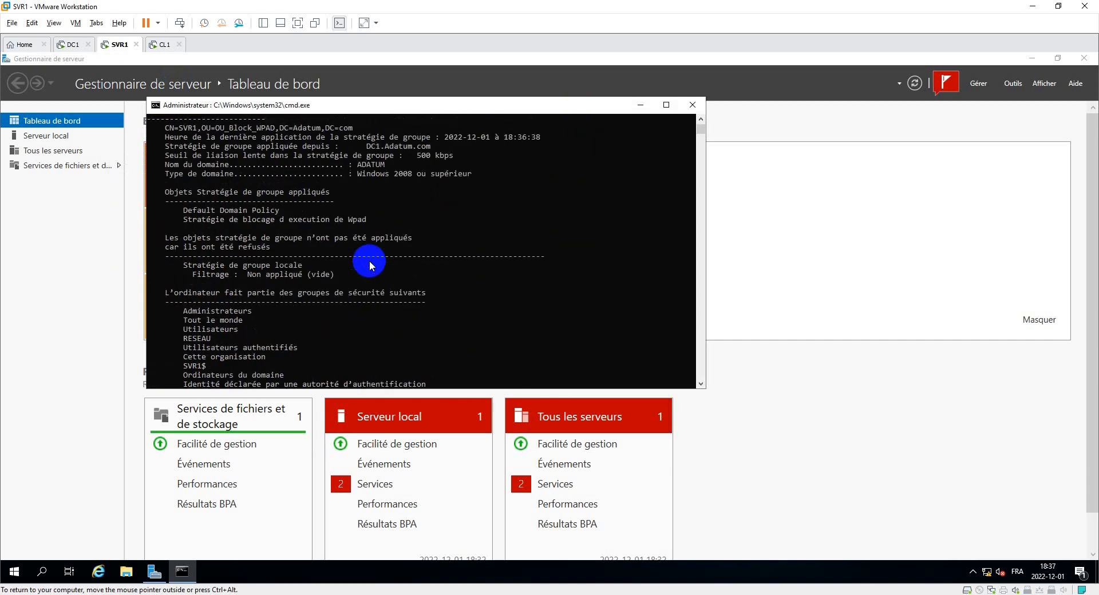
scroll(369, 265, "up", 5)
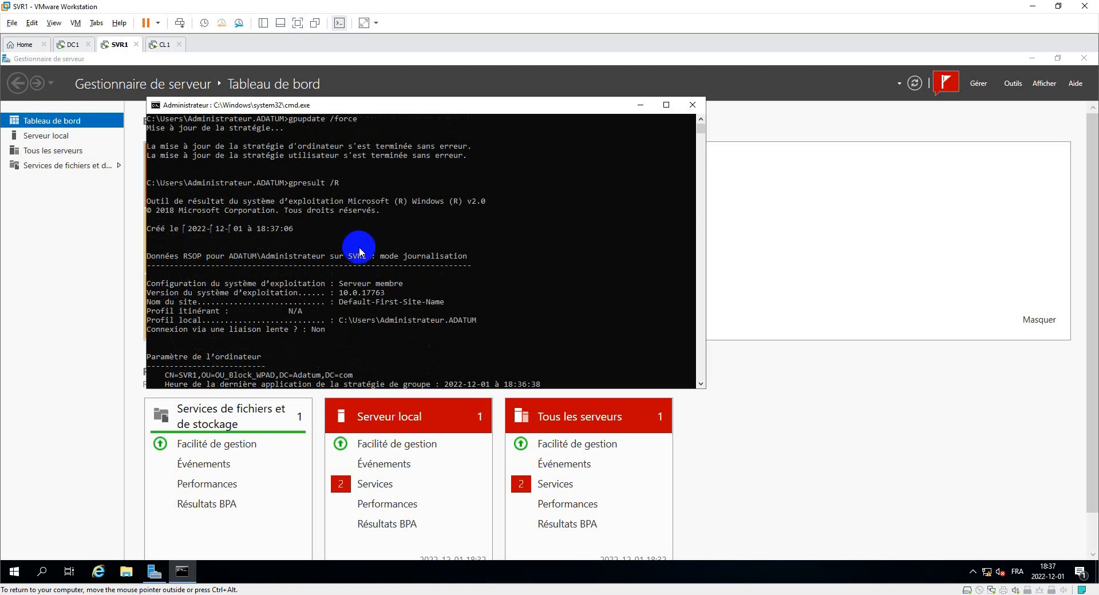
left_click(700, 383)
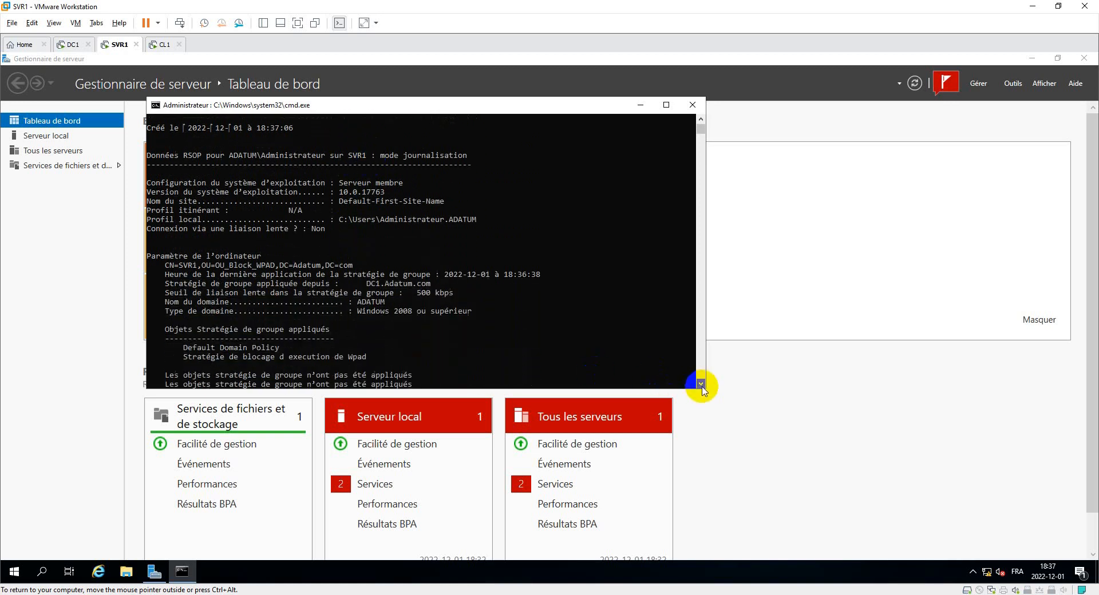
left_click(702, 386)
left_click(702, 386)
left_click(702, 386)
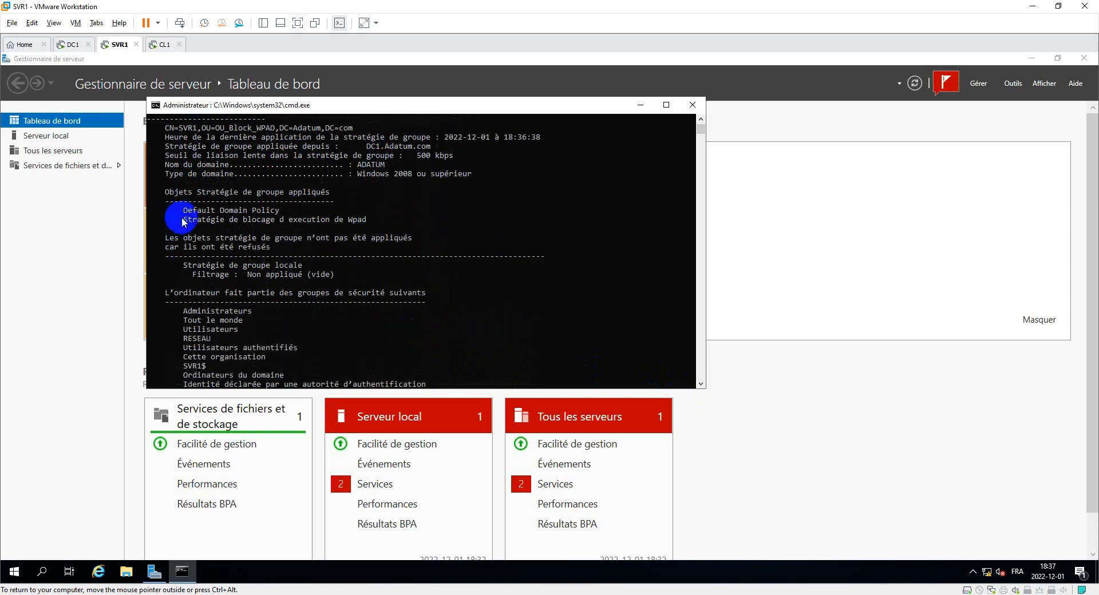
left_click_drag(182, 219, 374, 219)
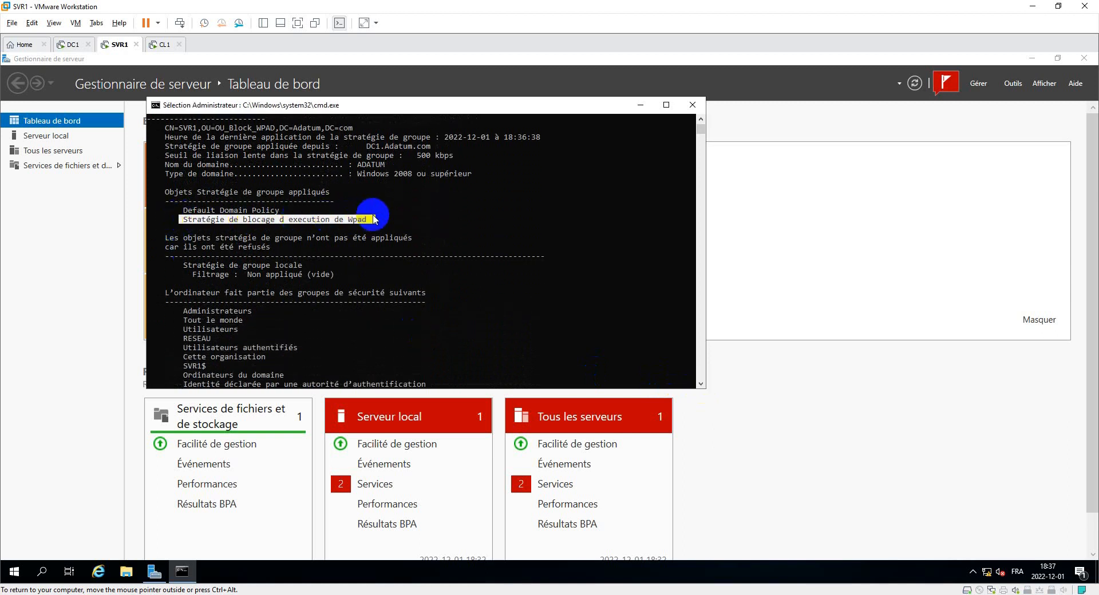
- Search for "word" on SVR1 and try to launch WordPad to test the blocking policy
left_click(68, 418)
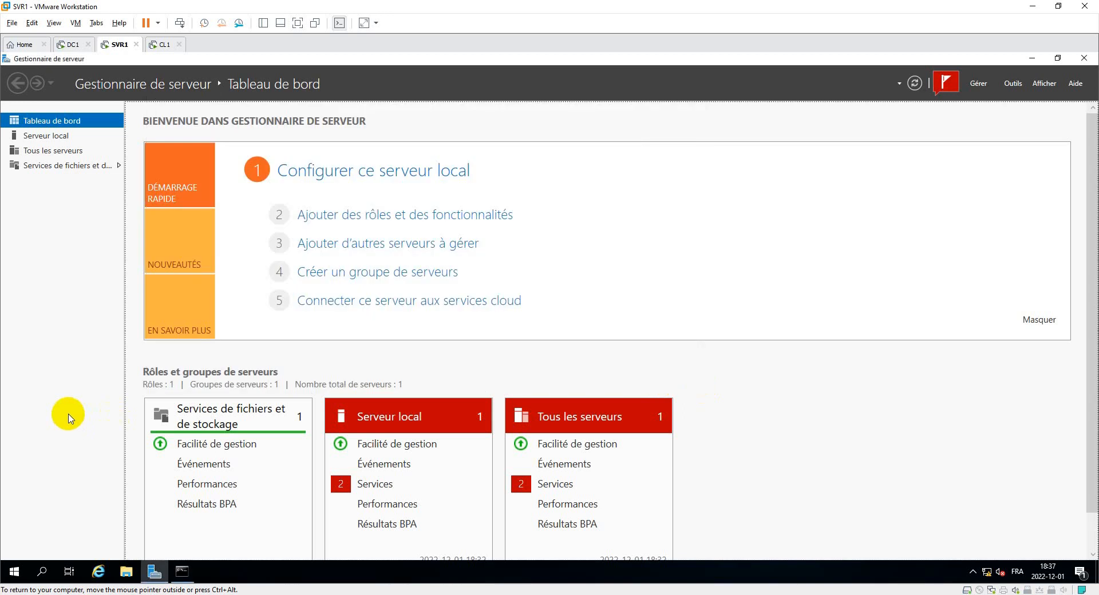
key("super")
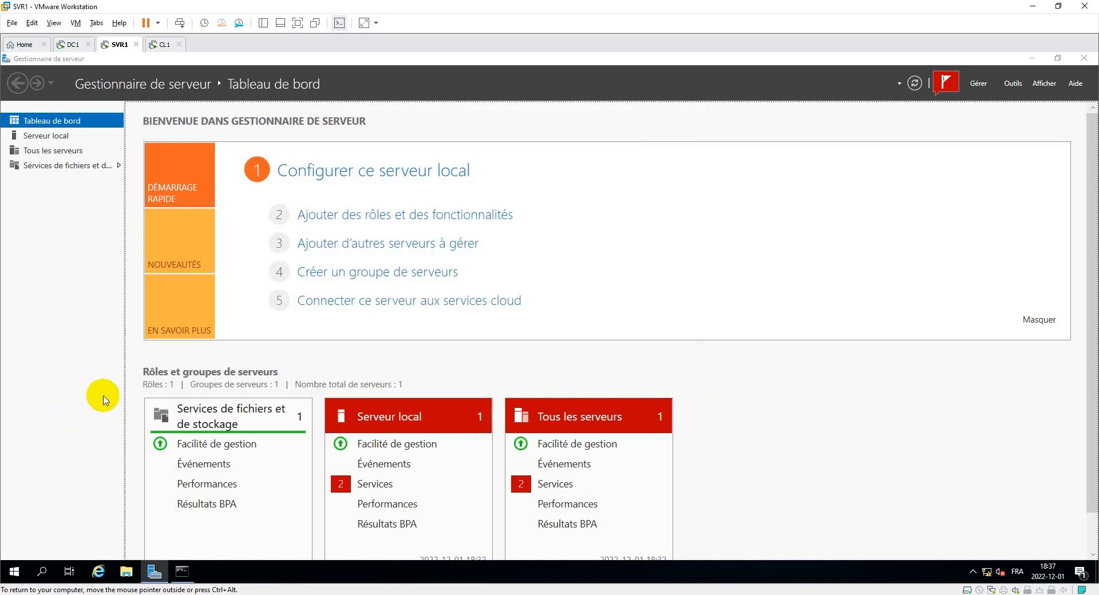
type("word")
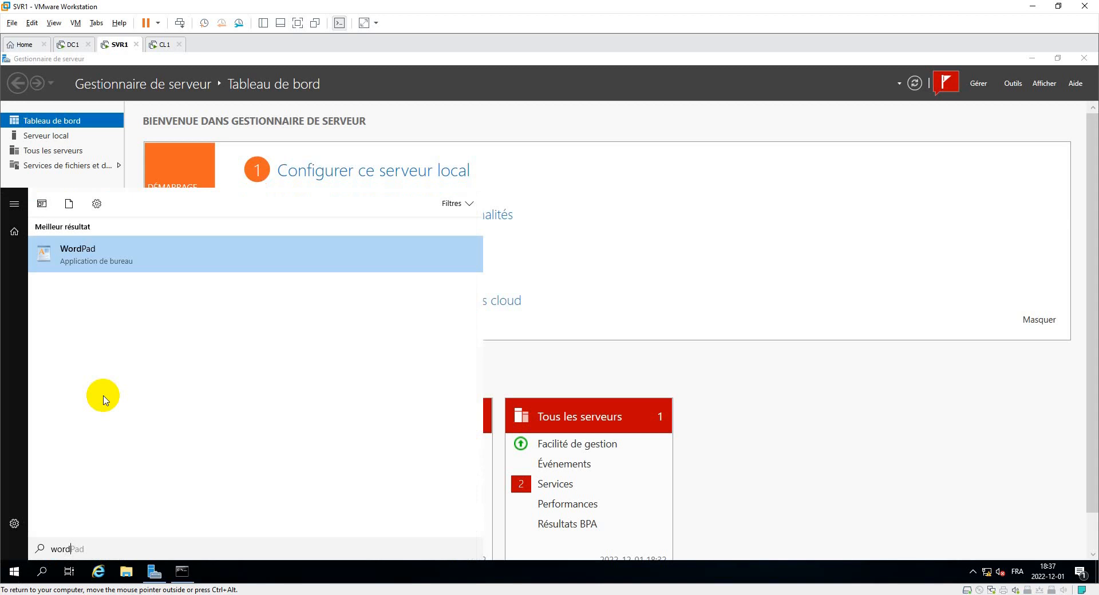
left_click(108, 259)
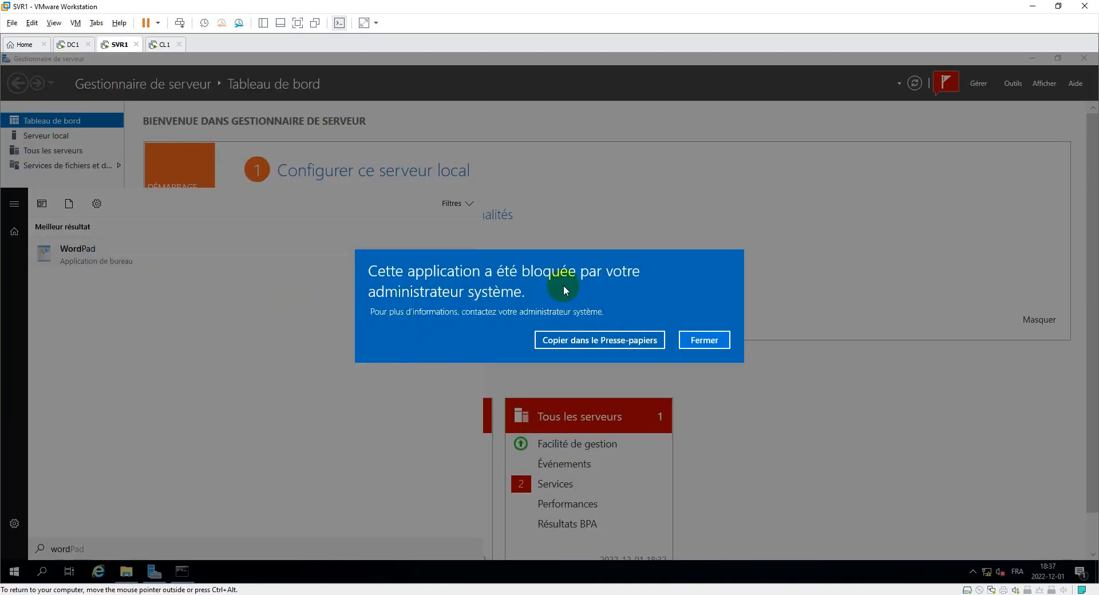